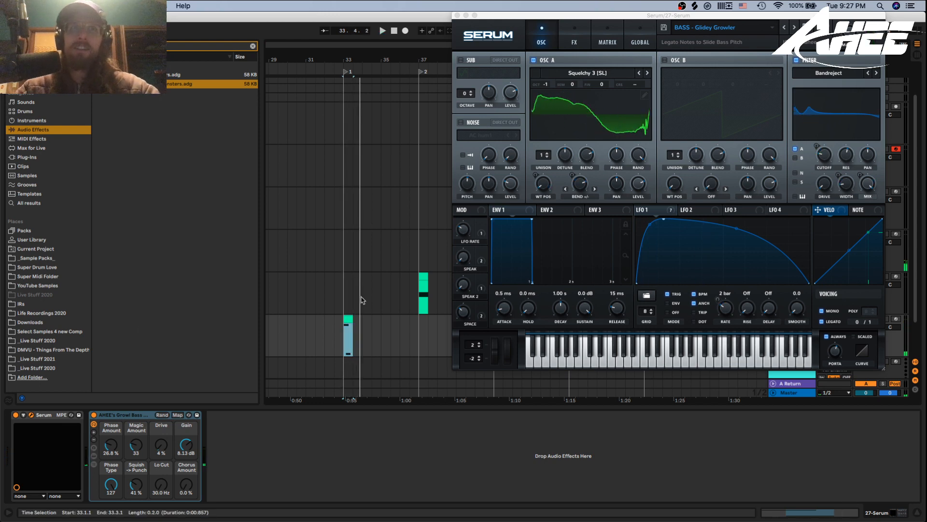
Play the Serum clips at locators 1 through 4 in turn to compare the bass sounds.
{"action": "left_click", "coordinate": [106, 415]}
{"action": "key", "text": "space"}
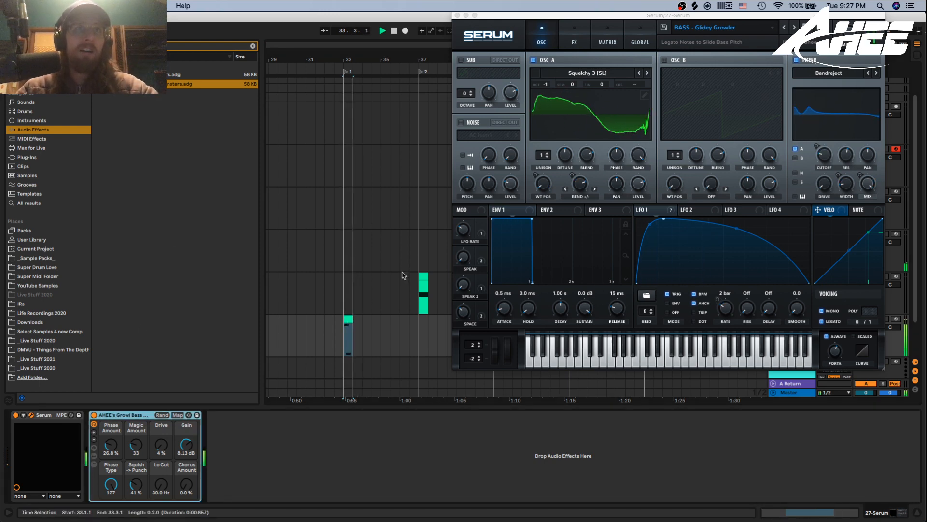
{"action": "left_click", "coordinate": [423, 284]}
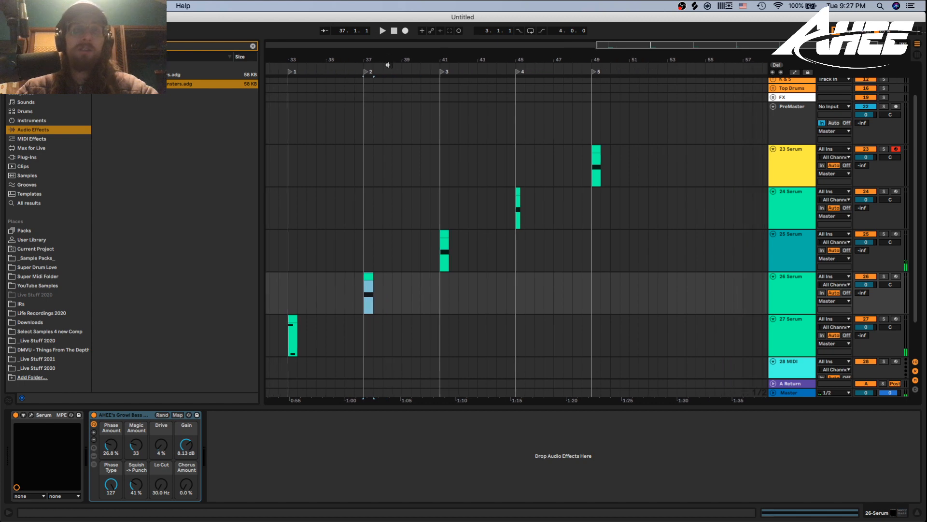
{"action": "key", "text": "space"}
{"action": "left_click", "coordinate": [441, 256]}
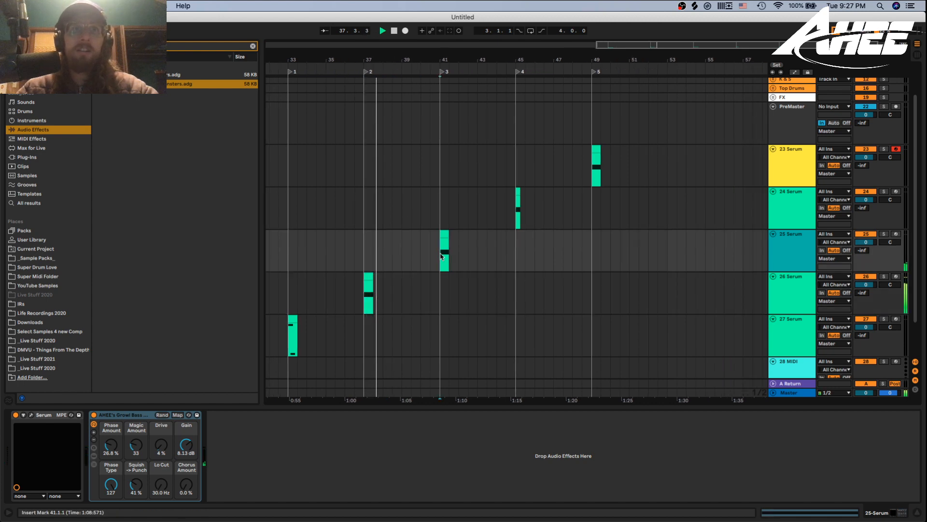
{"action": "left_click", "coordinate": [517, 208]}
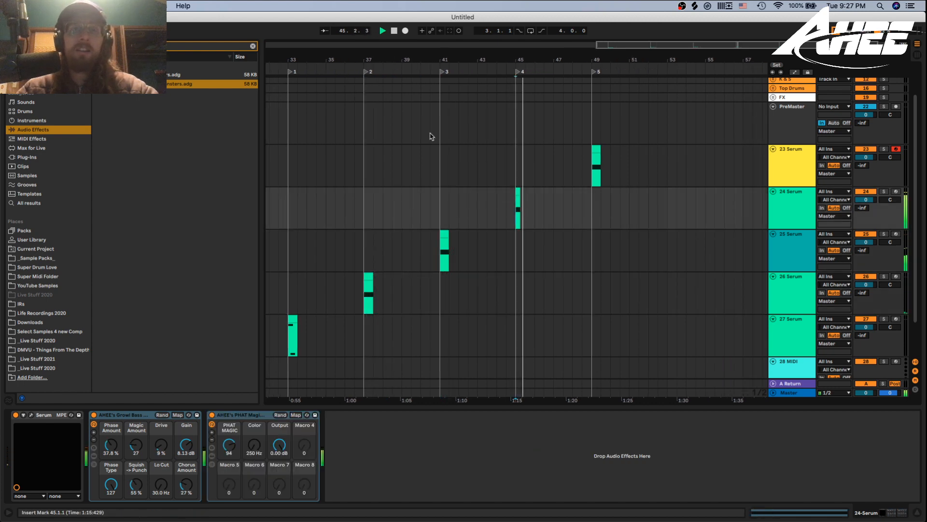
{"action": "key", "text": "space"}
Select the clip at locator 1 on the 27 Serum track and switch off its AHEE's Growl Bass rack.
{"action": "left_click_drag", "start_coordinate": [292, 60], "coordinate": [321, 135]}
{"action": "left_click", "coordinate": [324, 317]}
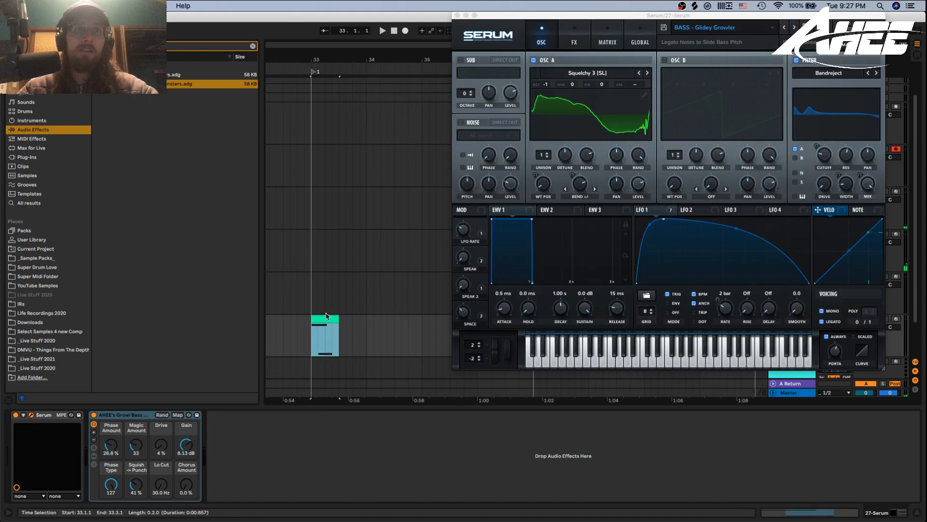
{"action": "left_click", "coordinate": [94, 416]}
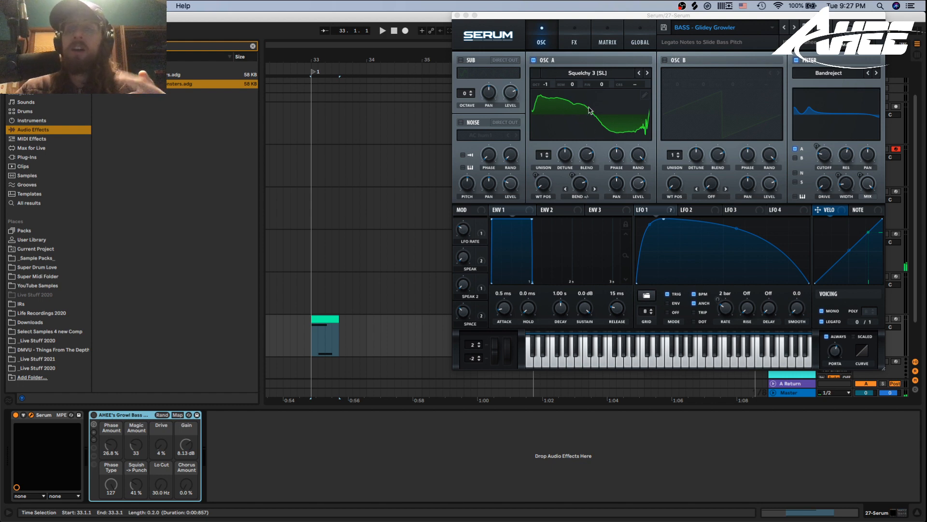
Examine LFO 1's modulation of oscillator A's bend and sweep the wavetable position through the Squelchy 3 table.
{"action": "left_click", "coordinate": [669, 213]}
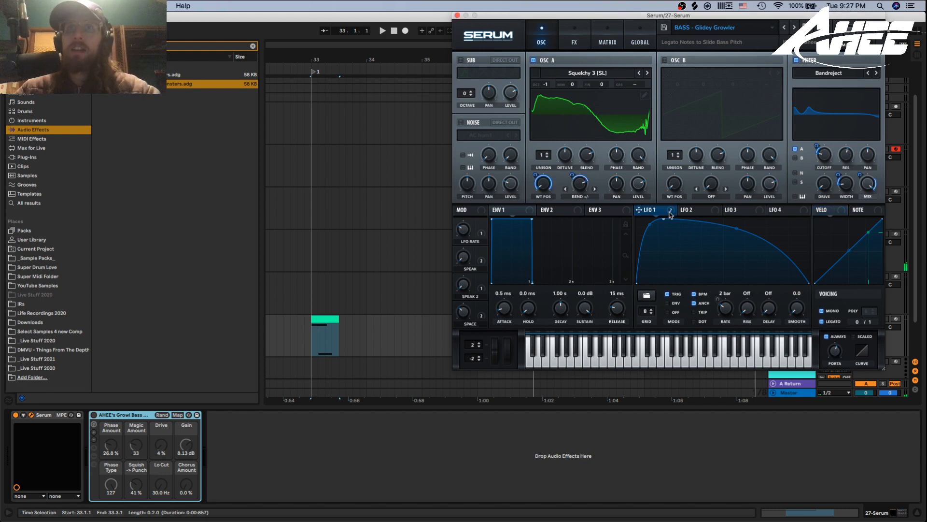
{"action": "right_click", "coordinate": [586, 184]}
{"action": "left_click", "coordinate": [585, 174]}
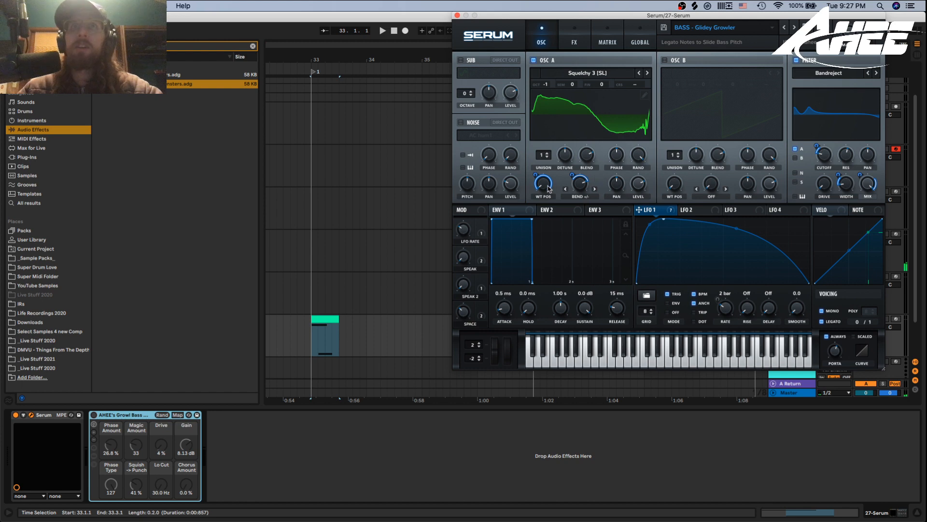
{"action": "left_click_drag", "start_coordinate": [549, 188], "coordinate": [564, 90]}
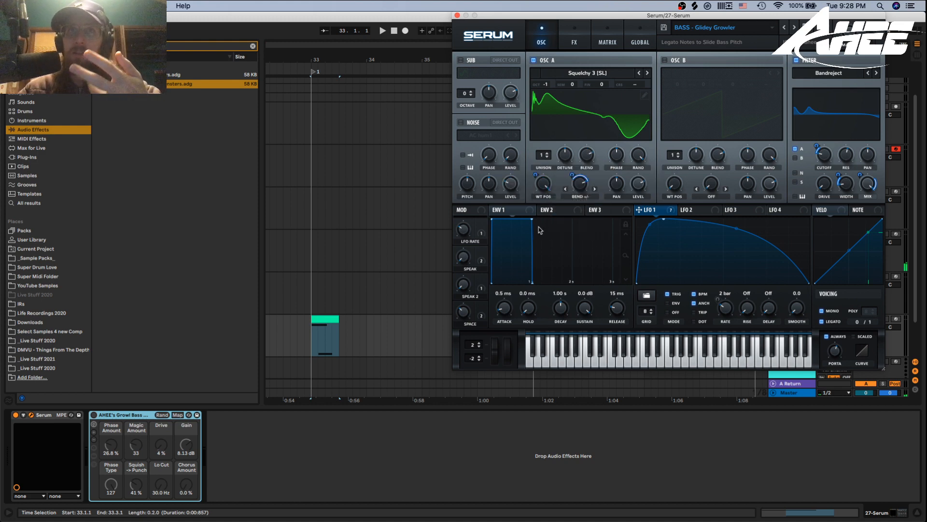
Check the modulators and wavetable categories available for oscillator A, keep Squelchy 3, and set the wavetable position to 1.
{"action": "mouse_move", "coordinate": [541, 178]}
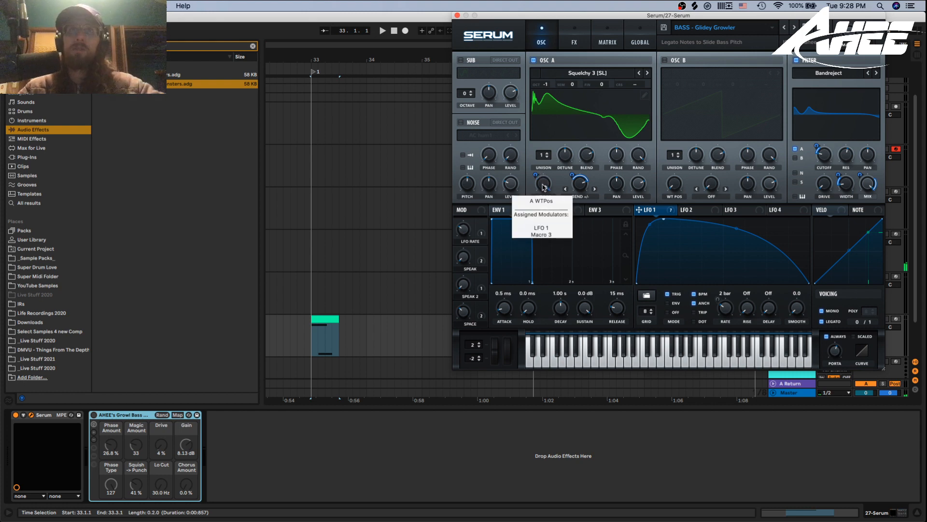
{"action": "left_click", "coordinate": [588, 74]}
{"action": "mouse_move", "coordinate": [601, 220]}
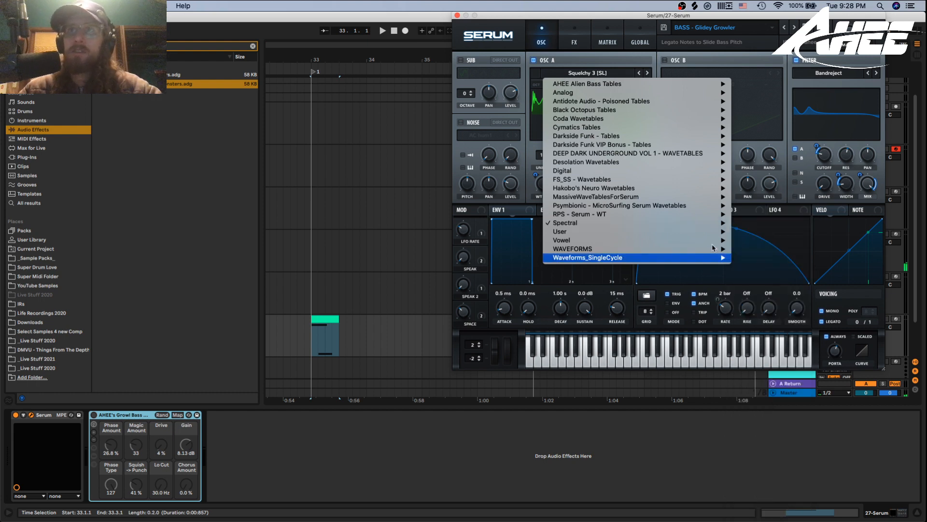
{"action": "left_click", "coordinate": [602, 62]}
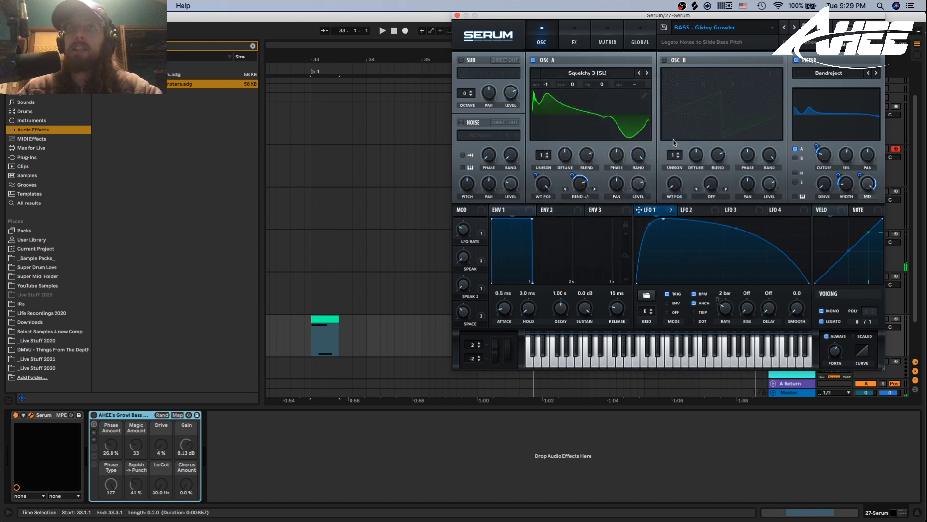
{"action": "left_click_drag", "start_coordinate": [544, 184], "coordinate": [543, 170]}
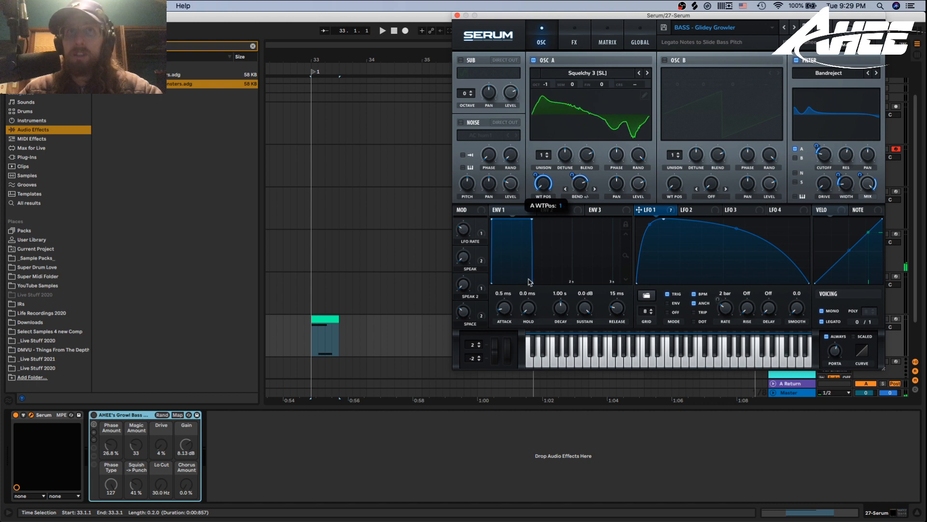
Examine oscillator A's Bend +/- modulation and increase the Bandreject filter's width.
{"action": "right_click", "coordinate": [580, 185]}
{"action": "left_click", "coordinate": [585, 176]}
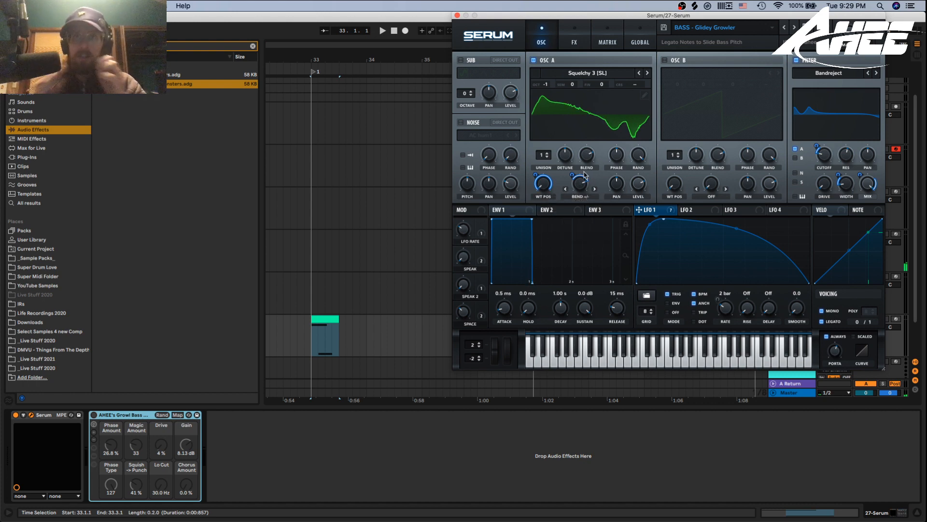
{"action": "mouse_move", "coordinate": [580, 184]}
{"action": "left_mouse_down"}
{"action": "mouse_move", "coordinate": [576, 213]}
{"action": "mouse_move", "coordinate": [580, 180]}
{"action": "mouse_move", "coordinate": [574, 192]}
{"action": "left_mouse_up"}
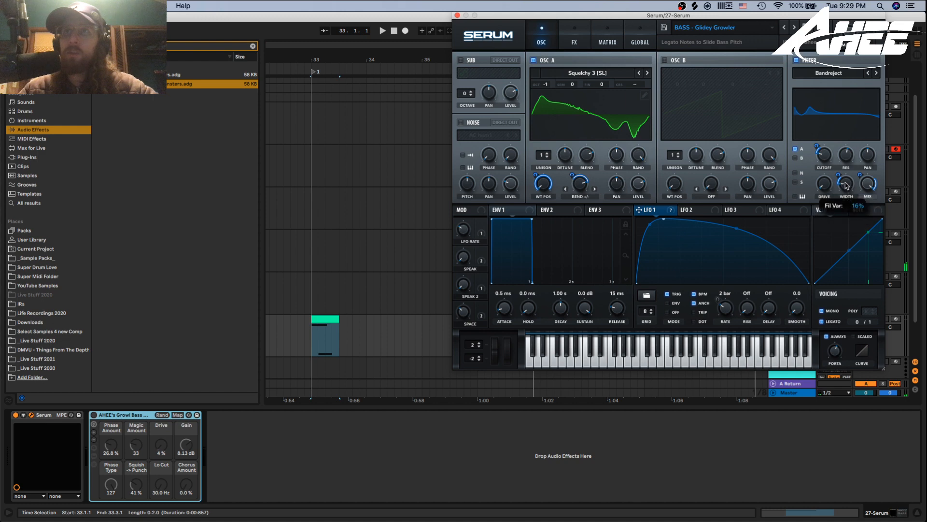
{"action": "left_click_drag", "start_coordinate": [845, 188], "coordinate": [818, 125]}
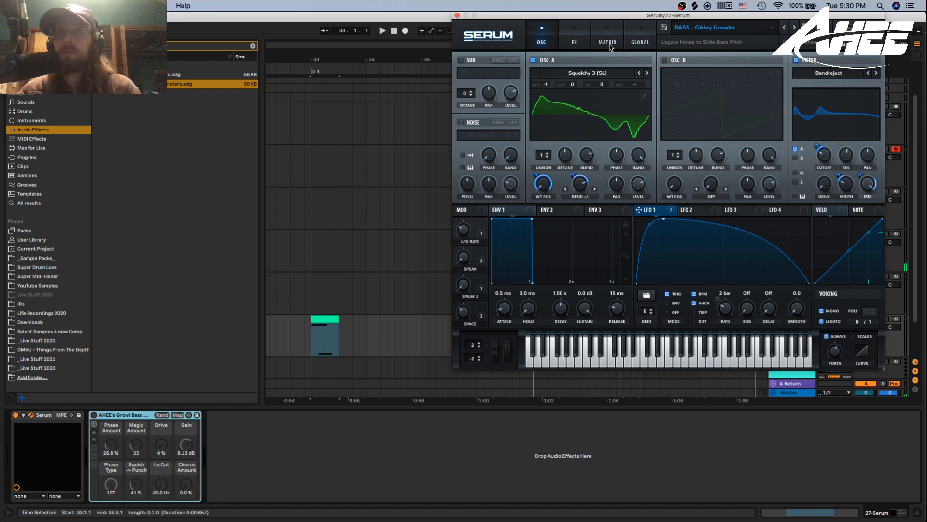
Review Serum's Hyper/Dimension, Compressor and EQ effects while playing the clip, and return to the oscillator page.
{"action": "left_click", "coordinate": [585, 38]}
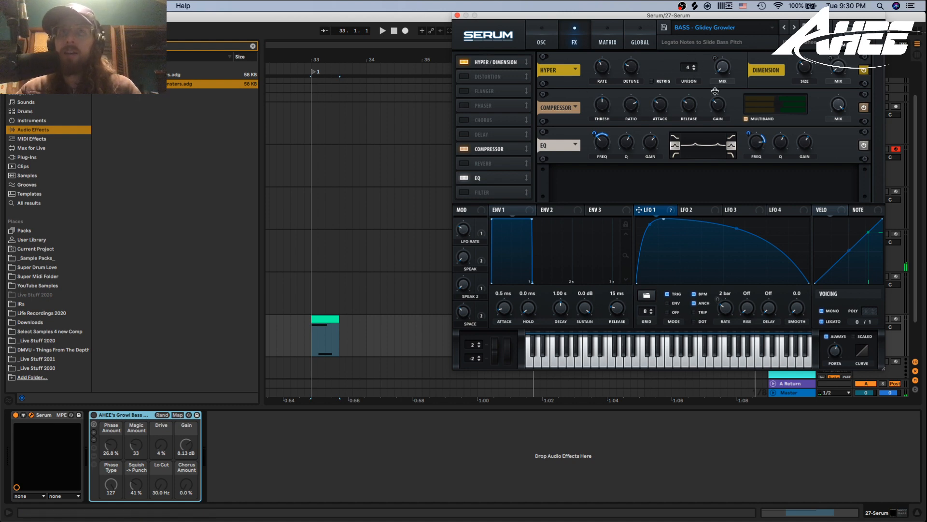
{"action": "mouse_move", "coordinate": [719, 68]}
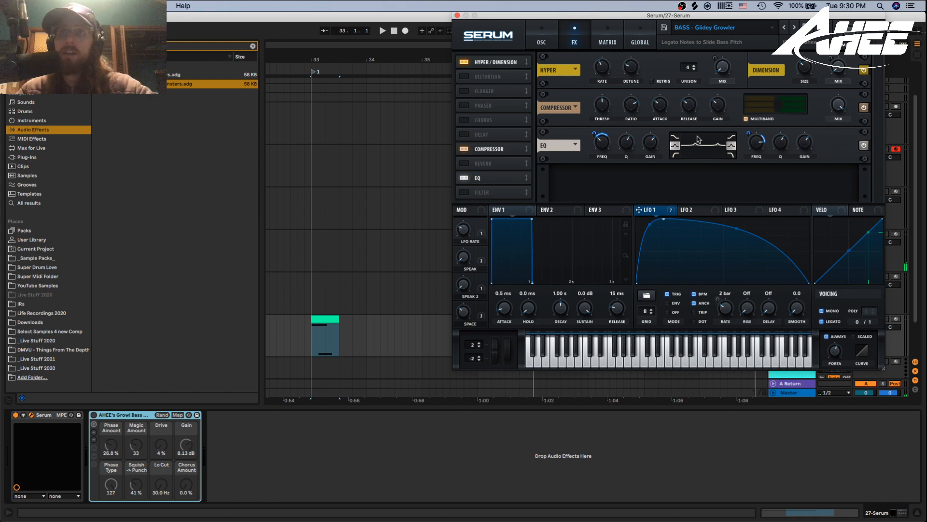
{"action": "key", "text": "space"}
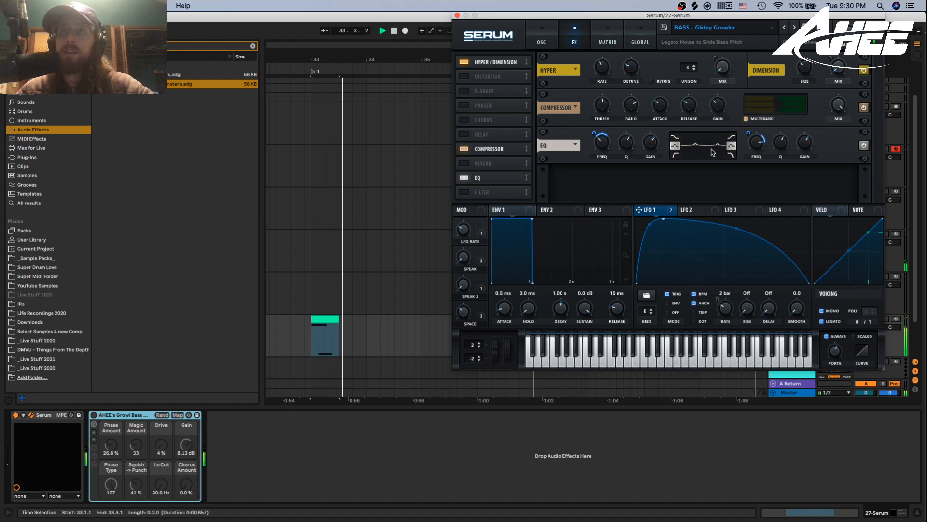
{"action": "key", "text": "space"}
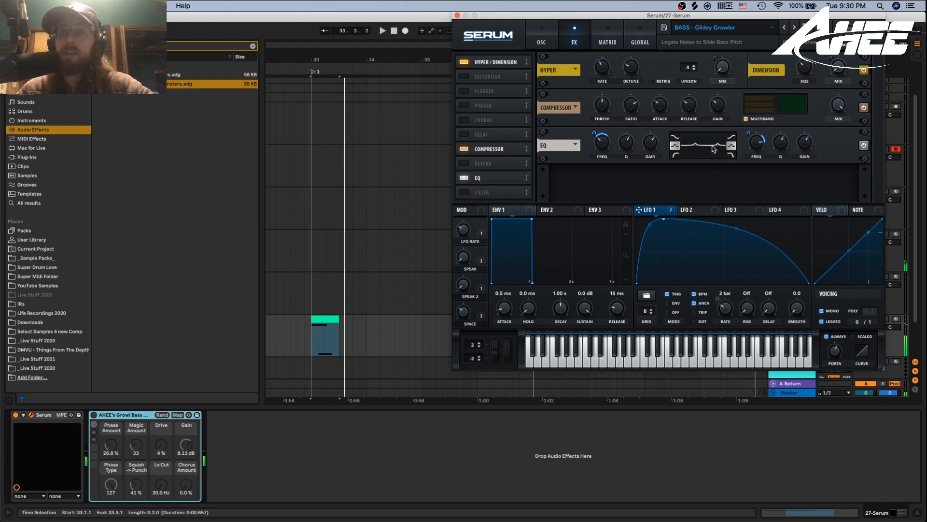
{"action": "left_click", "coordinate": [541, 39]}
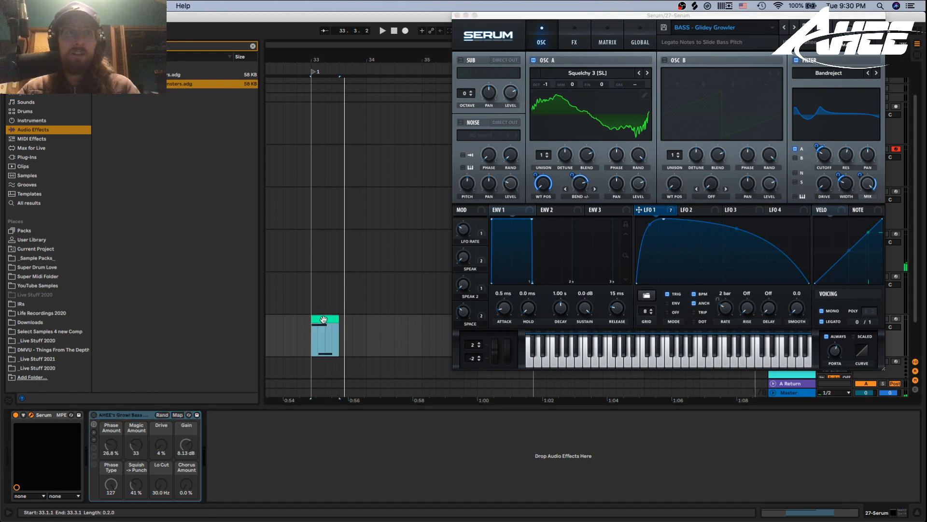
Open the locator 1 clip's MIDI notes and inspect the overlapping E2 and E1 notes alongside Serum's portamento and legato settings.
{"action": "double_click", "coordinate": [340, 346]}
{"action": "left_click_drag", "start_coordinate": [197, 432], "coordinate": [192, 435]}
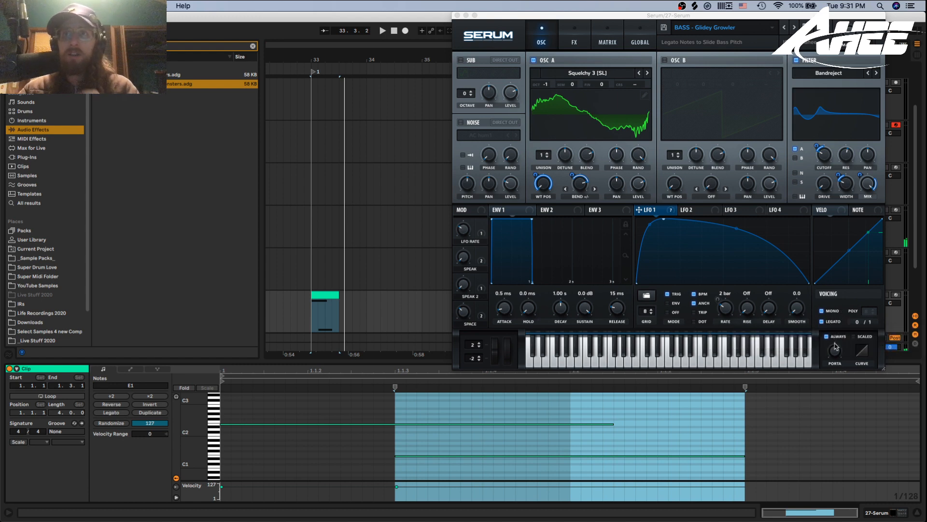
{"action": "left_click_drag", "start_coordinate": [836, 346], "coordinate": [837, 354]}
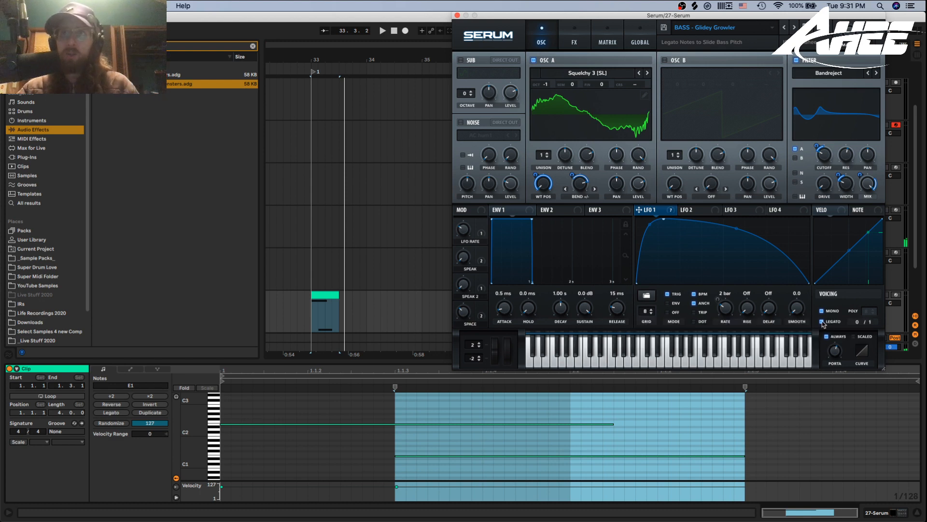
{"action": "left_click", "coordinate": [441, 474]}
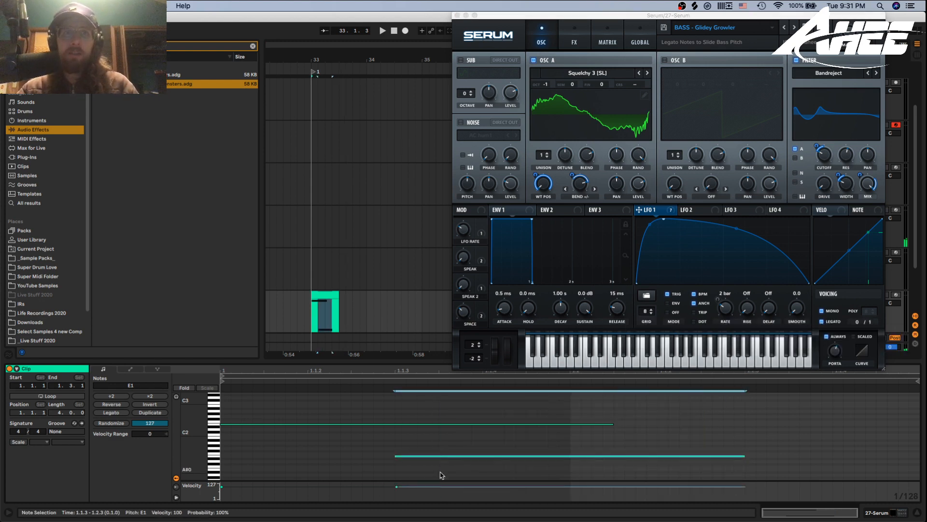
{"action": "left_click", "coordinate": [414, 425]}
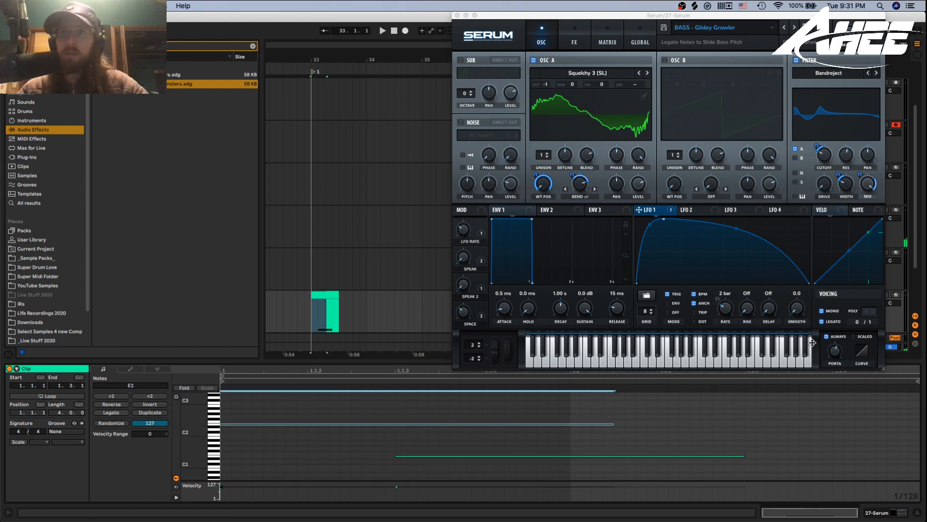
Turn off Serum's Always portamento option and play the clip to hear the difference.
{"action": "left_click", "coordinate": [826, 323]}
{"action": "key", "text": "space"}
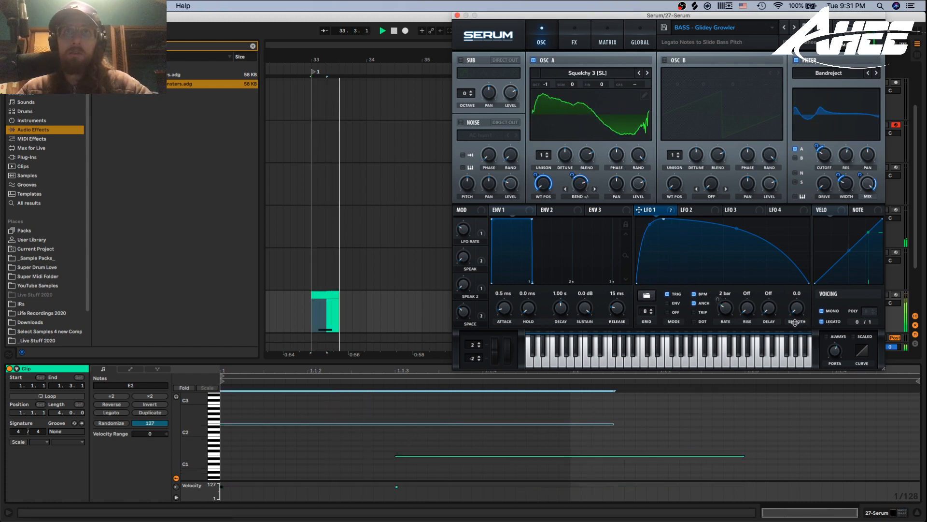
{"action": "key", "text": "space"}
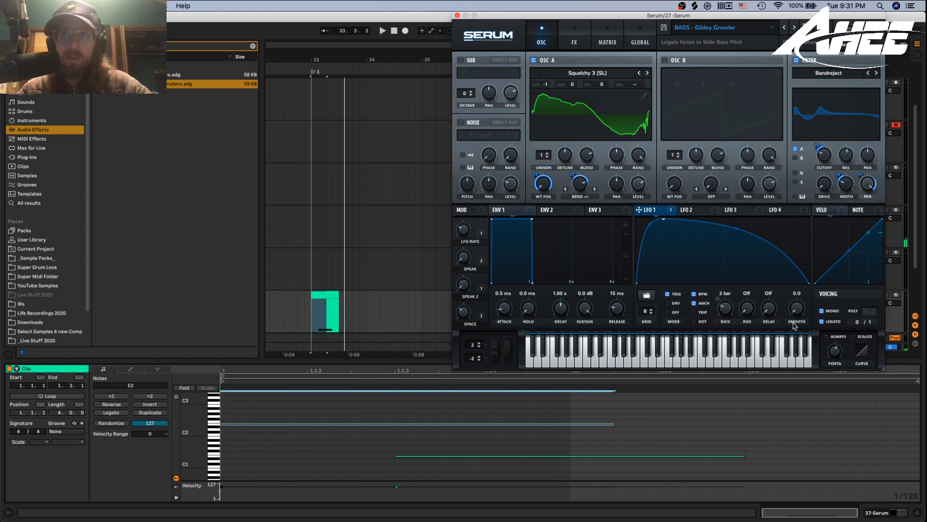
Turn Serum's Always portamento option back on and replay the clip to hear the pitch glide.
{"action": "left_click", "coordinate": [827, 337]}
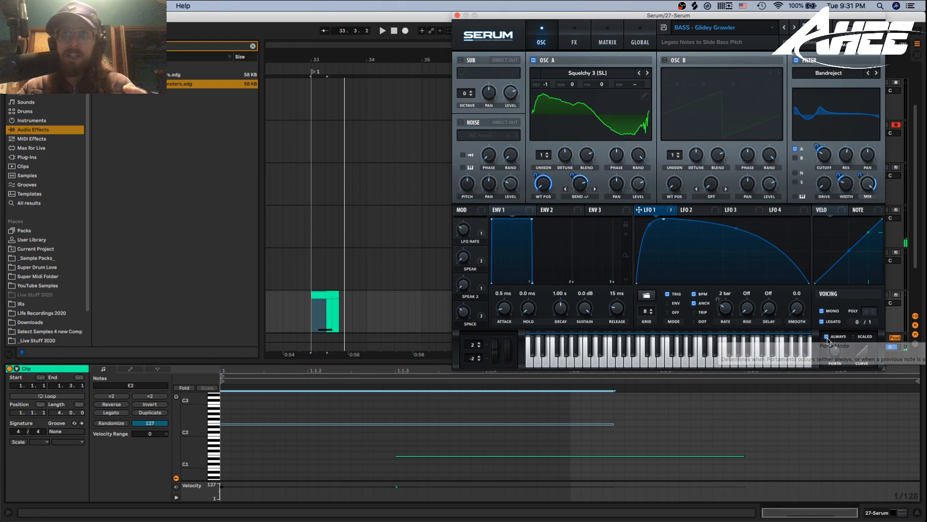
{"action": "key", "text": "space"}
{"action": "key", "text": "space"}
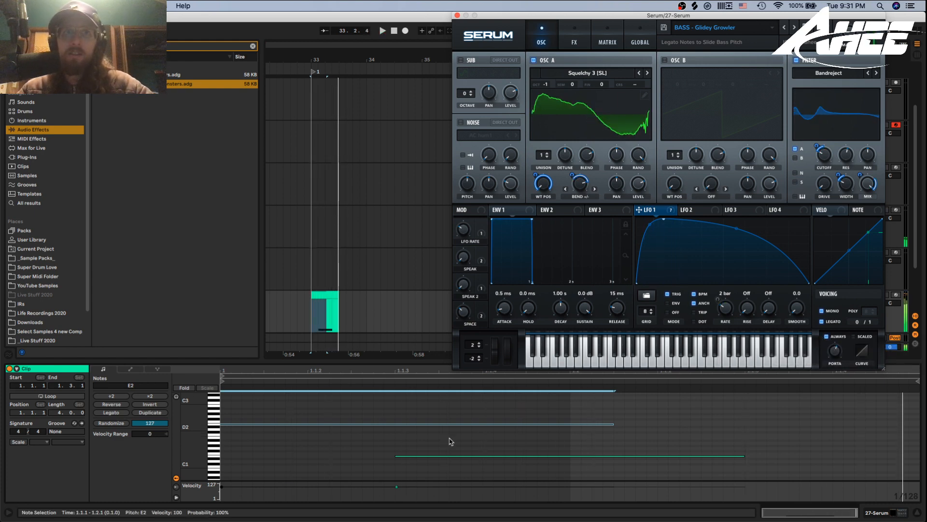
{"action": "left_click_drag", "start_coordinate": [378, 418], "coordinate": [378, 439]}
{"action": "key", "text": "space"}
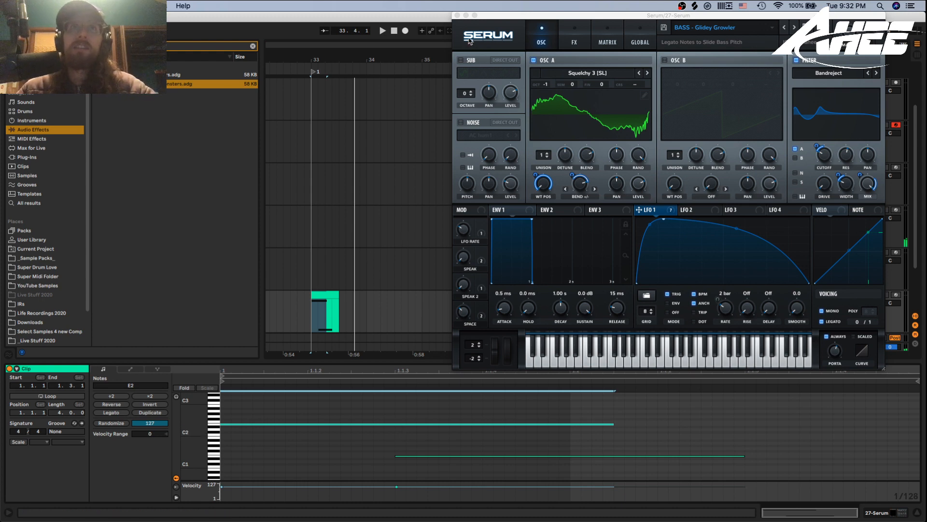
Show the 27 Serum track's device chain, switch on the AHEE's Growl Bass rack and play the clip through it.
{"action": "left_click", "coordinate": [878, 513]}
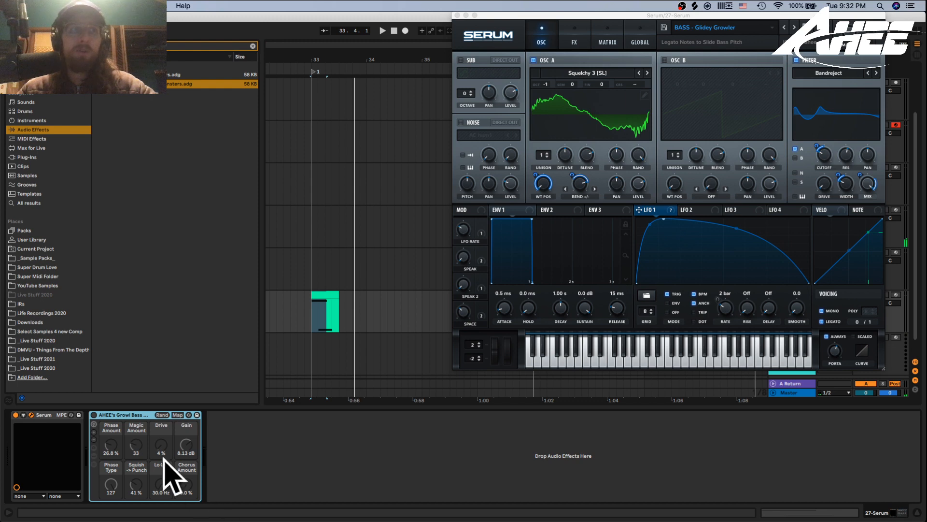
{"action": "key", "text": "space"}
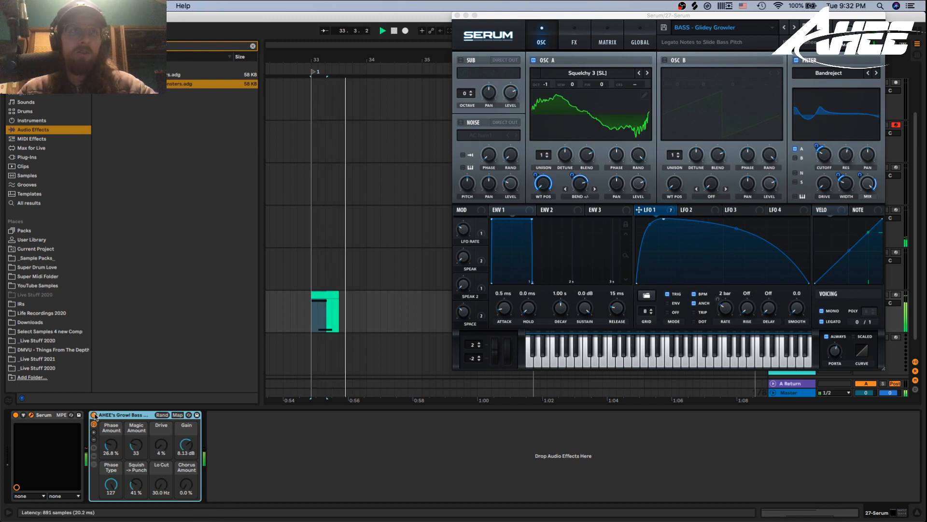
{"action": "key", "text": "space"}
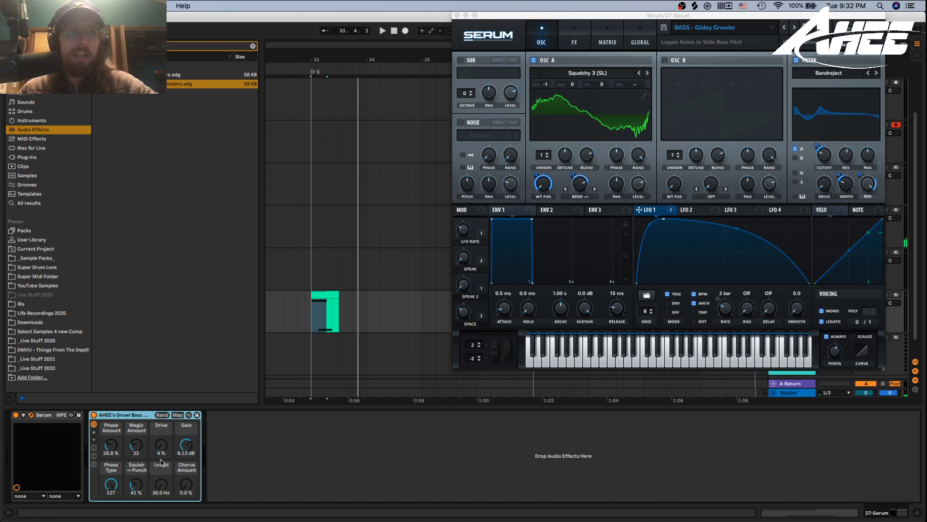
Replay the clip with the Growl Bass rack's Chorus Amount at 0.0 % and close the Serum window.
{"action": "mouse_move", "coordinate": [186, 484]}
{"action": "left_mouse_down"}
{"action": "mouse_move", "coordinate": [186, 475]}
{"action": "mouse_move", "coordinate": [187, 498]}
{"action": "left_mouse_up"}
{"action": "key", "text": "space"}
{"action": "key", "text": "space"}
{"action": "key", "text": "space"}
{"action": "key", "text": "space"}
{"action": "key", "text": "space"}
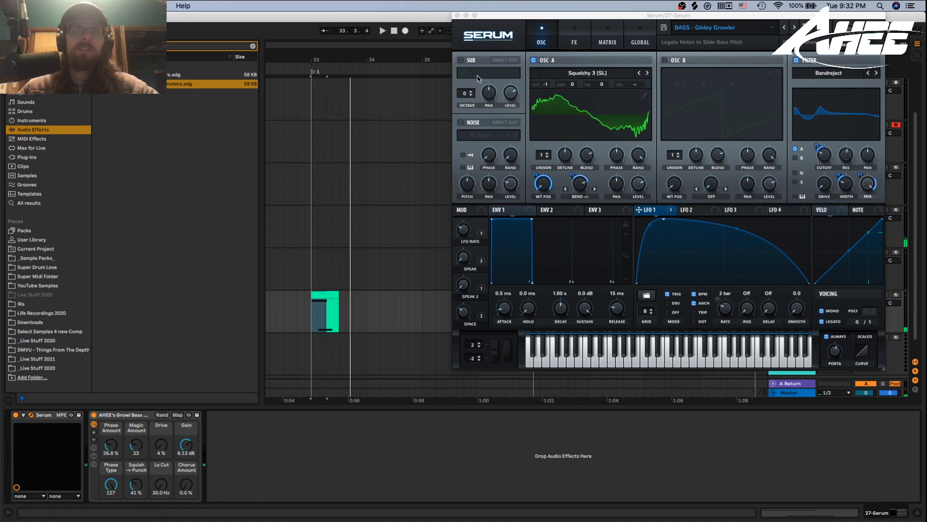
{"action": "left_click", "coordinate": [456, 15]}
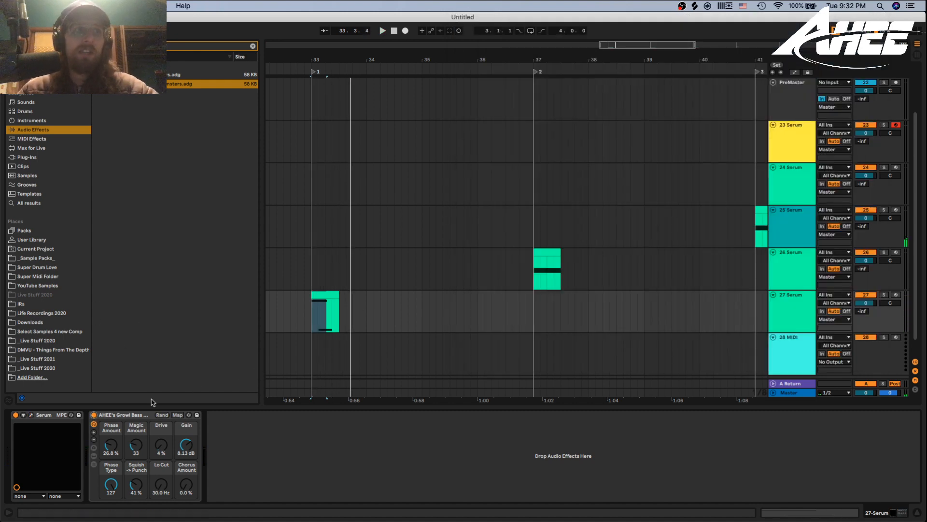
Review the Glidey Growler patch in Serum, close its window and switch off the Growl Bass rack on the 27 Serum track.
{"action": "key", "text": "super+alt+p"}
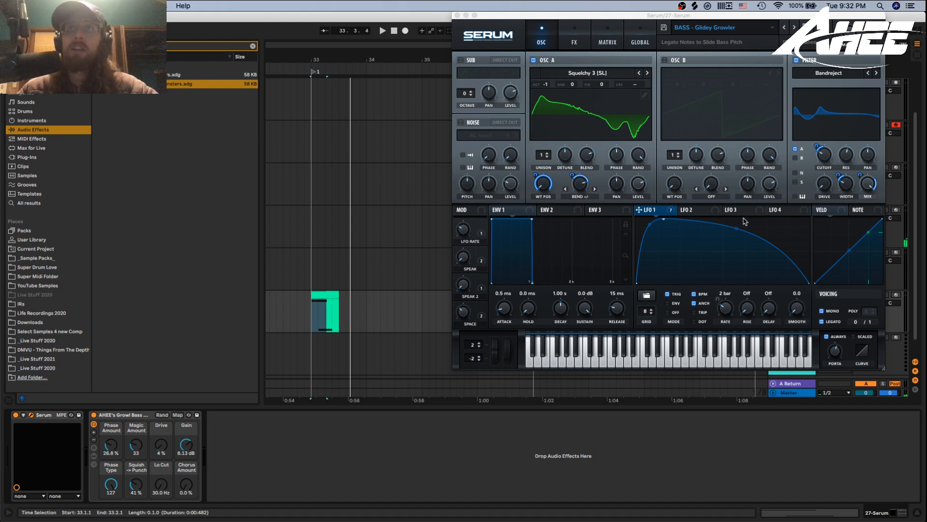
{"action": "left_click", "coordinate": [457, 15]}
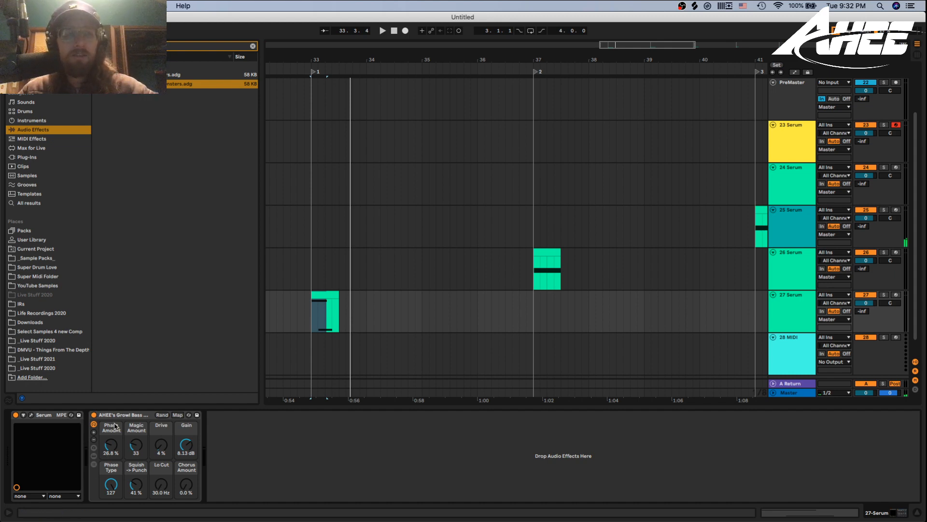
{"action": "left_click", "coordinate": [94, 414]}
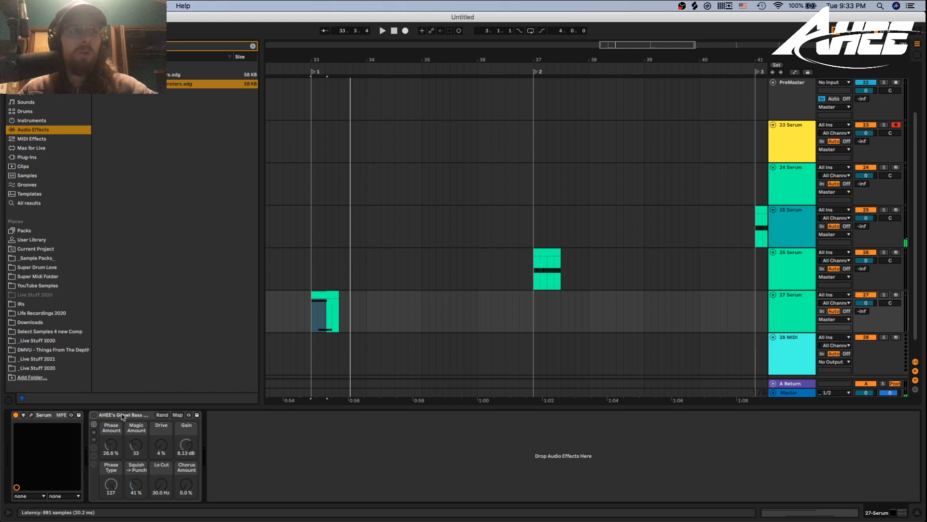
Play the 26 Serum track's fPhwamper clip without the Growl Bass rack and adjust oscillator A's wavetable position.
{"action": "left_click", "coordinate": [862, 287]}
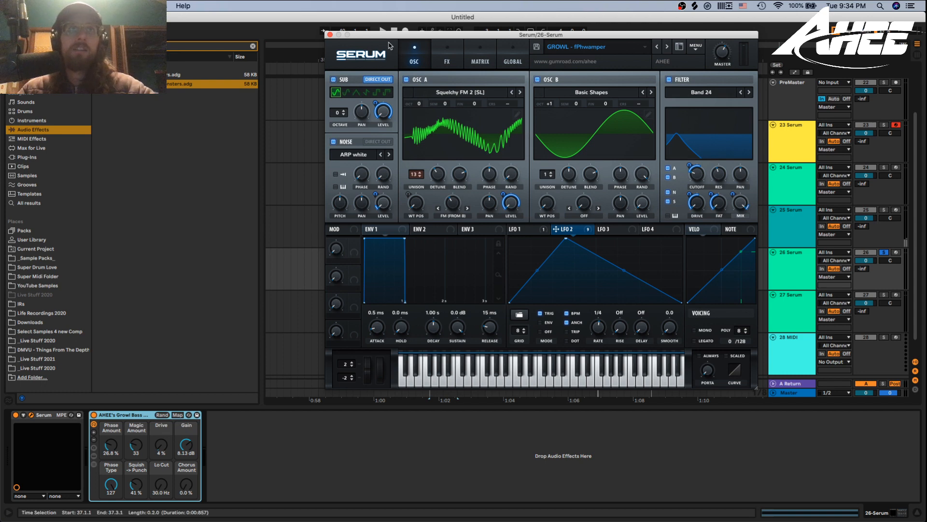
{"action": "key", "text": "space"}
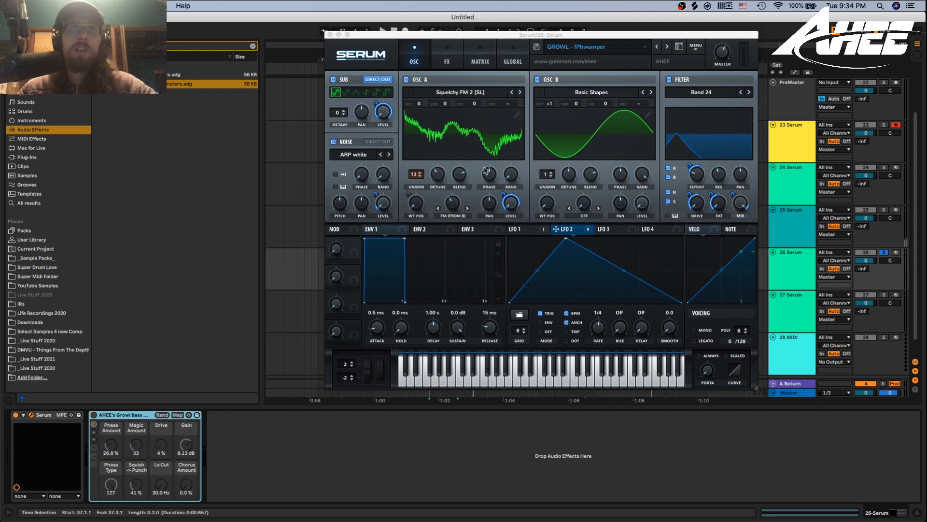
{"action": "left_click_drag", "start_coordinate": [413, 203], "coordinate": [432, 132]}
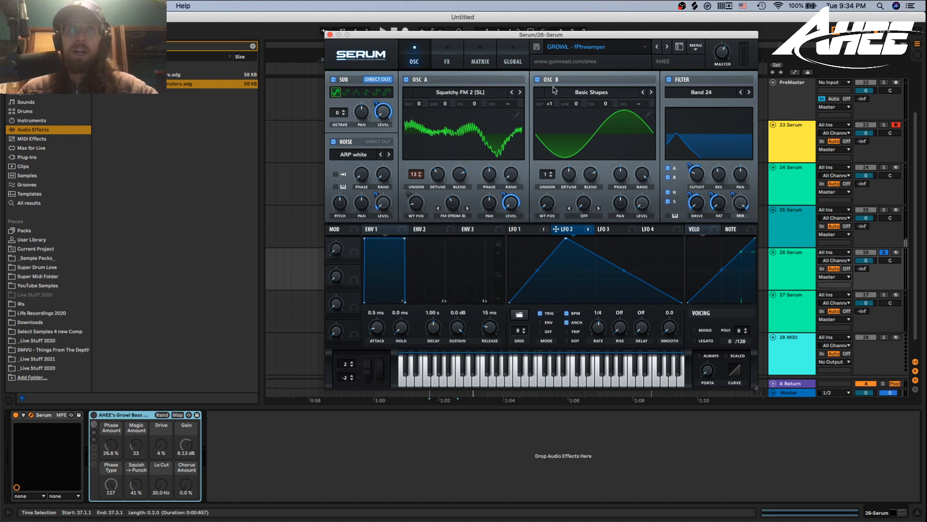
Play the clip with oscillator B switched off and on to compare its FM effect on oscillator A.
{"action": "left_click", "coordinate": [538, 80]}
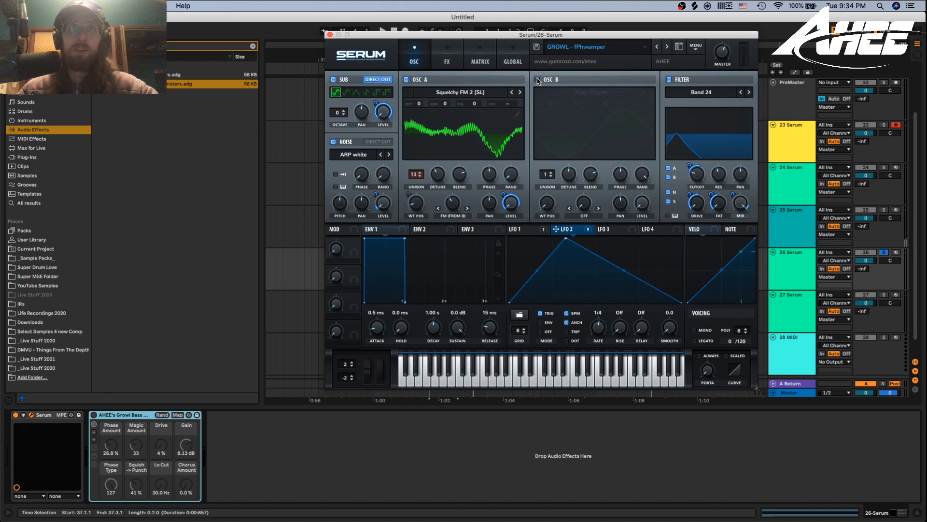
{"action": "left_click", "coordinate": [538, 80]}
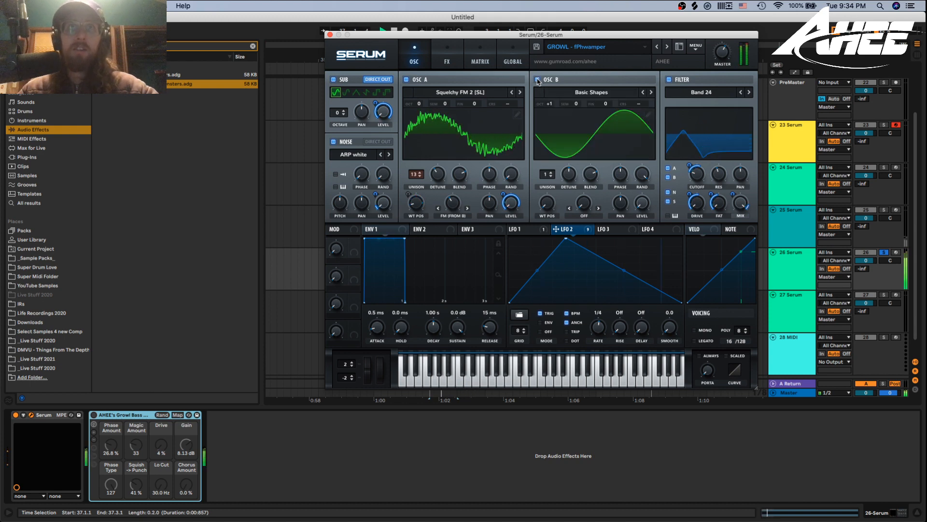
{"action": "left_click", "coordinate": [537, 80]}
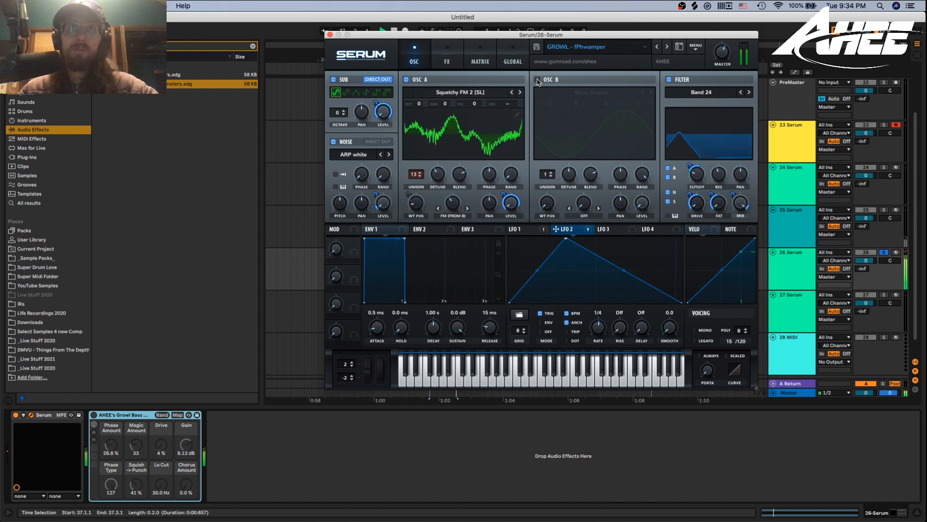
{"action": "left_click", "coordinate": [538, 80]}
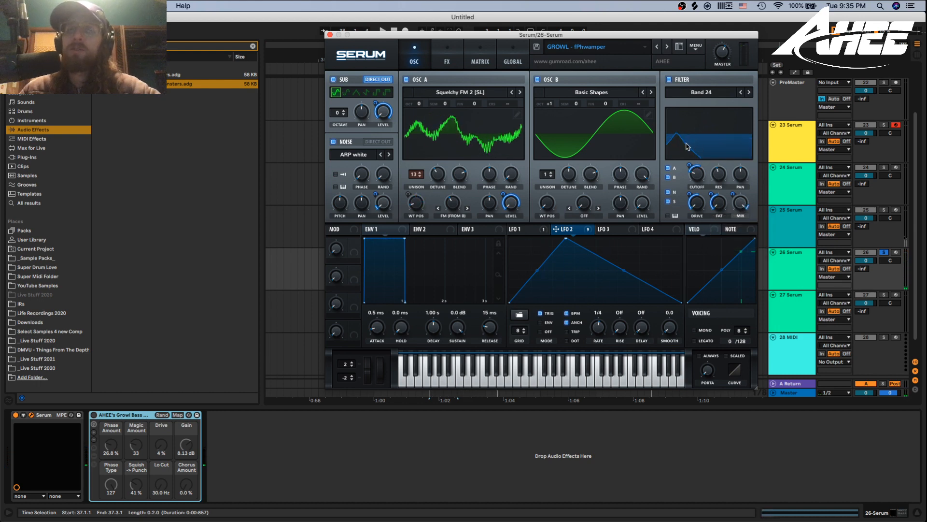
Close the 27 Serum track's Serum window and bring back the 26 Serum track's fPhwamper patch.
{"action": "left_click", "coordinate": [791, 272]}
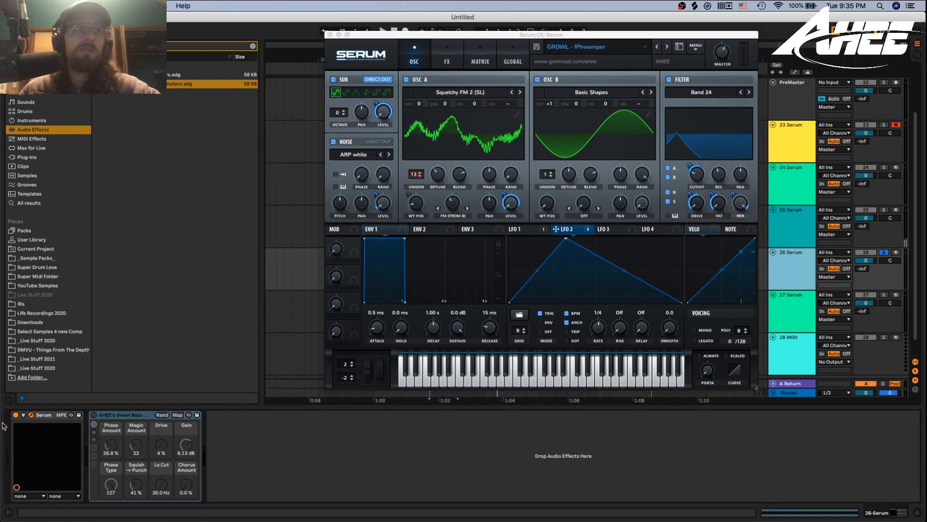
{"action": "left_click", "coordinate": [32, 415]}
{"action": "key", "text": "Down"}
{"action": "left_click", "coordinate": [32, 415]}
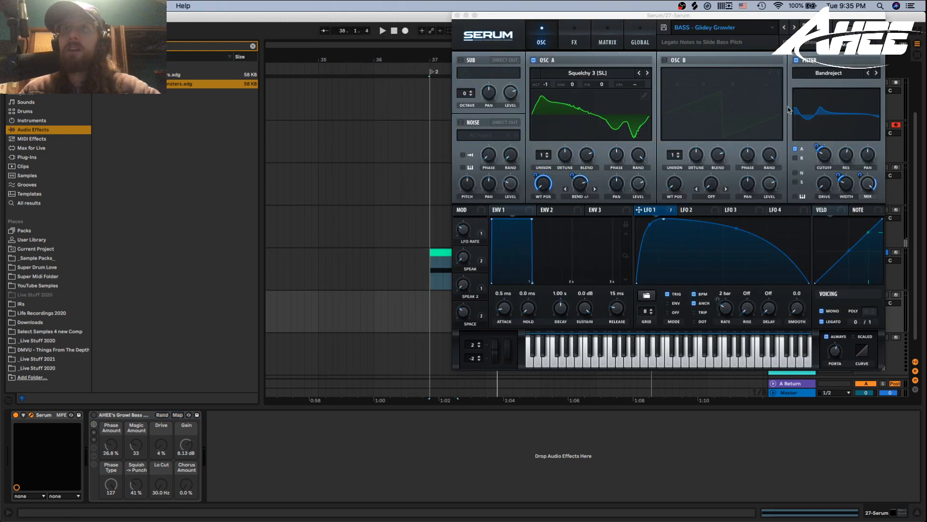
{"action": "left_click", "coordinate": [457, 15]}
{"action": "left_click", "coordinate": [797, 252]}
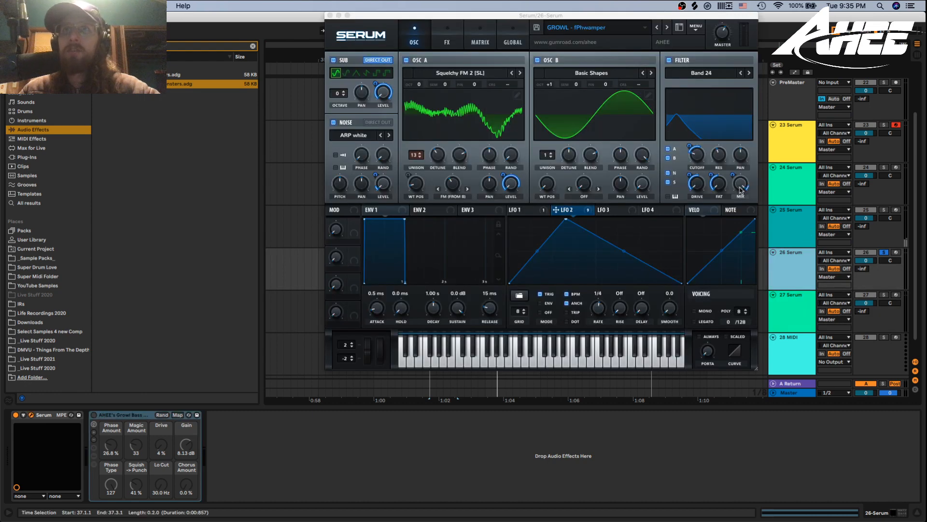
Play the clip while watching the Band 24 filter move, and check the patch's effects before returning to the oscillators.
{"action": "key", "text": "space"}
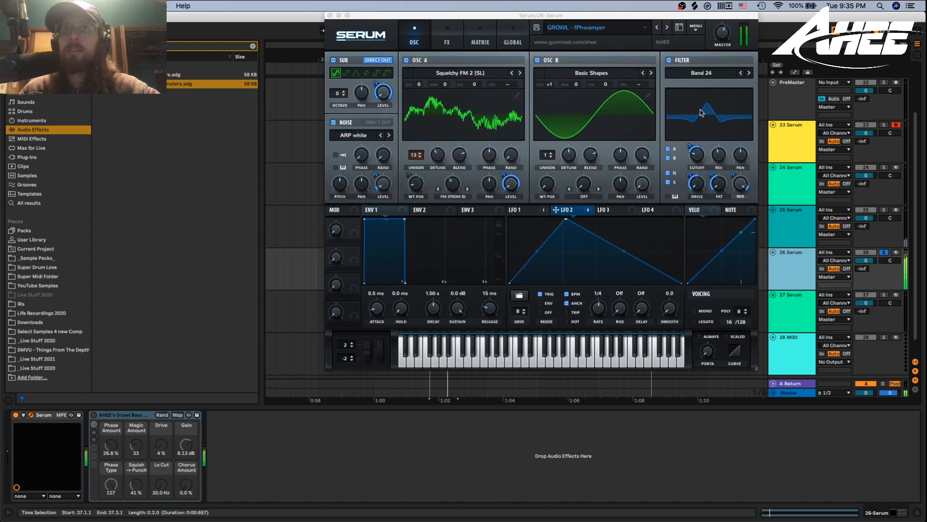
{"action": "left_click", "coordinate": [748, 186]}
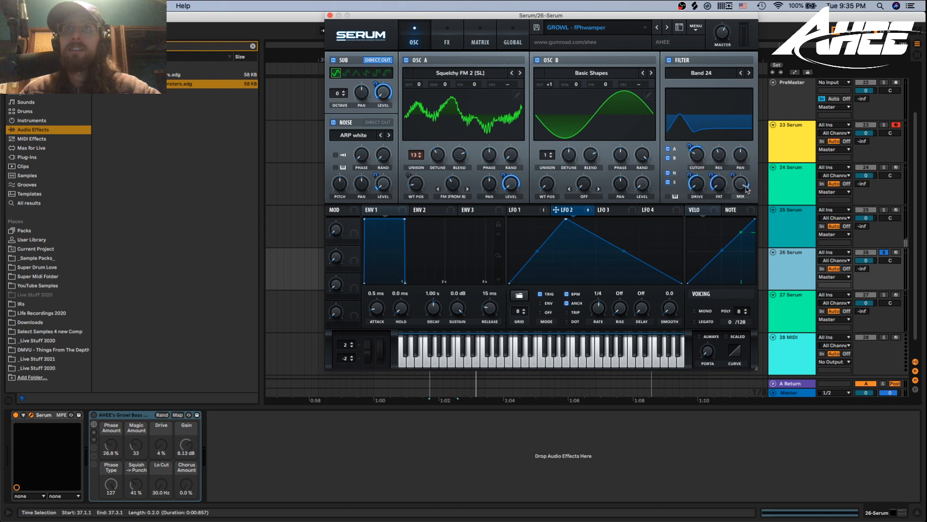
{"action": "left_click", "coordinate": [446, 41]}
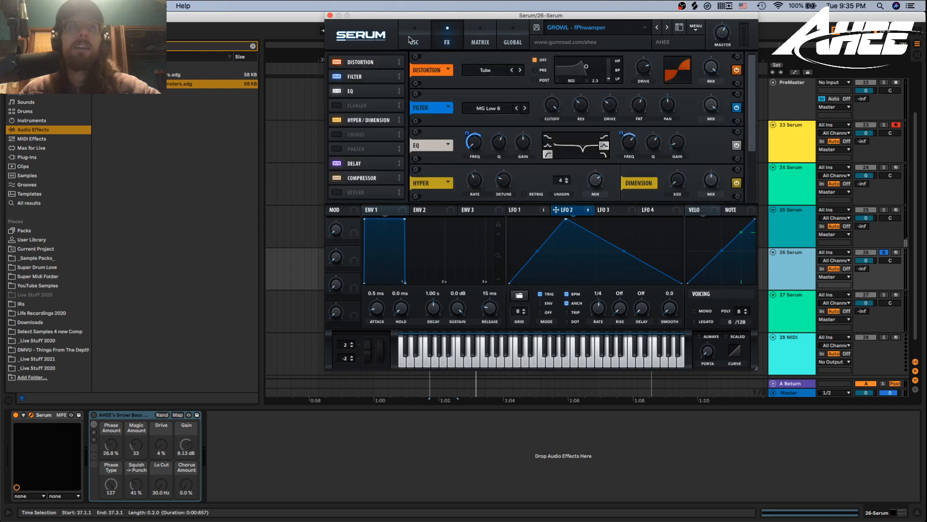
{"action": "left_click", "coordinate": [415, 40]}
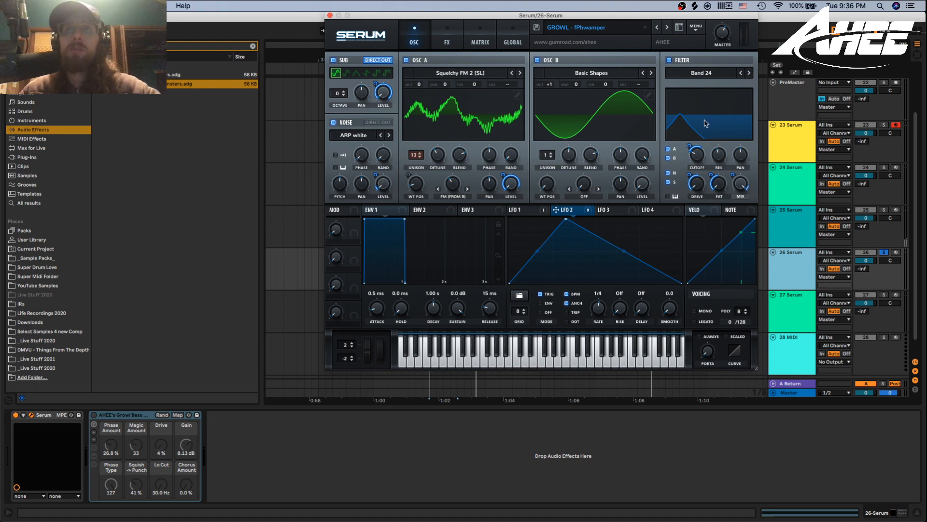
Play the clip with the Band 24 filter switched on and off to compare, leaving the filter on.
{"action": "left_click", "coordinate": [670, 60]}
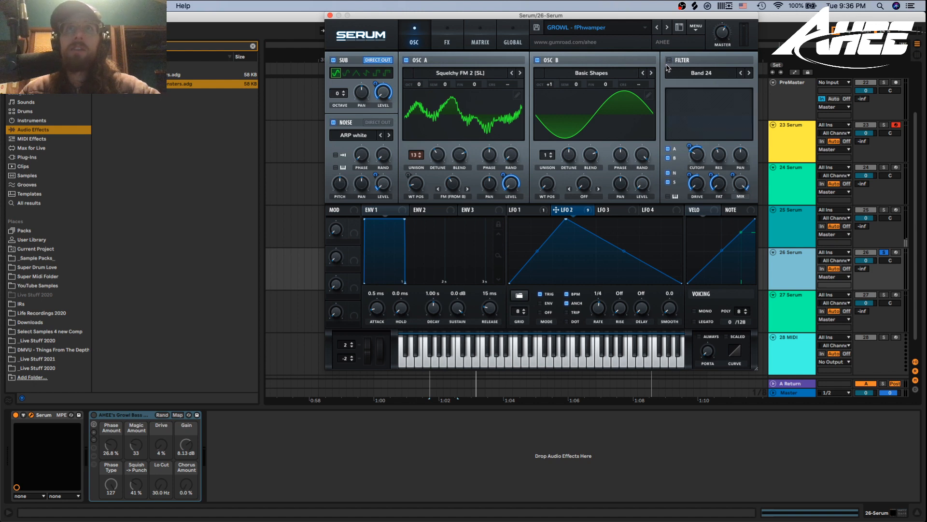
{"action": "left_click", "coordinate": [669, 60]}
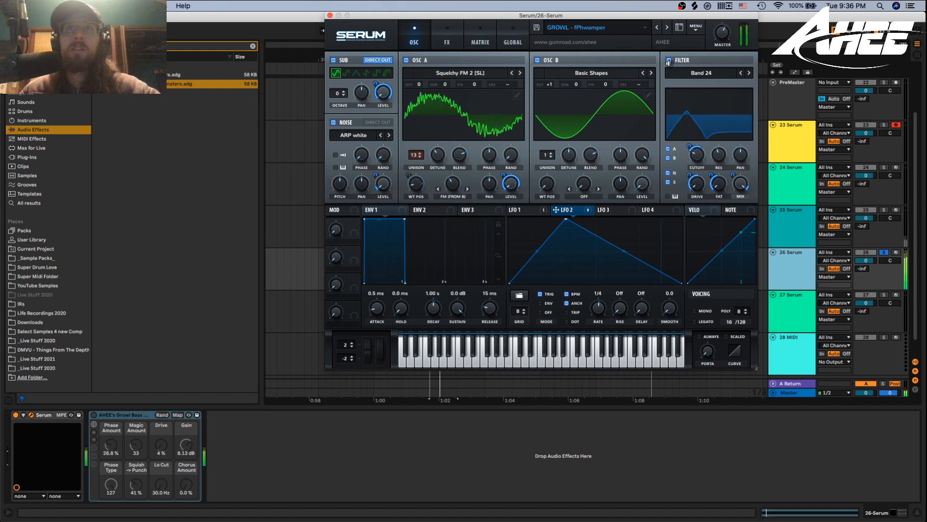
{"action": "left_click", "coordinate": [670, 61]}
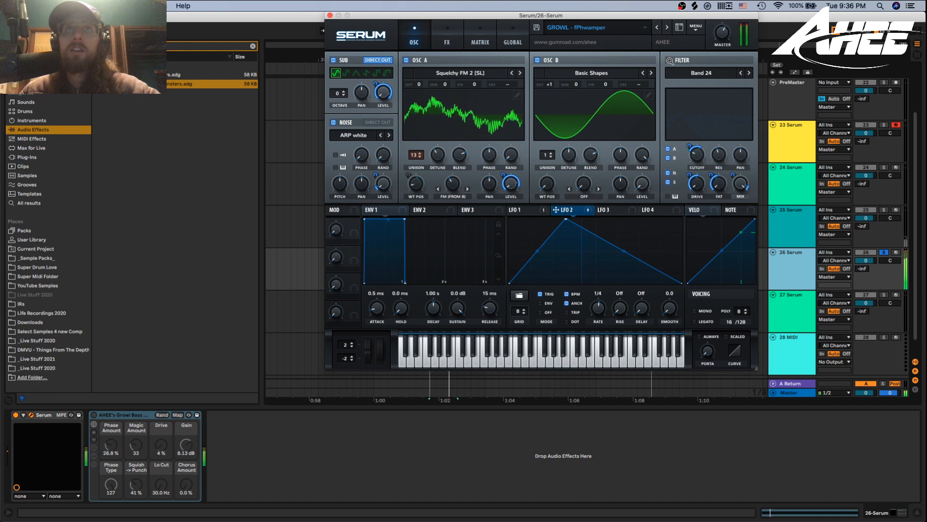
{"action": "left_click", "coordinate": [669, 60]}
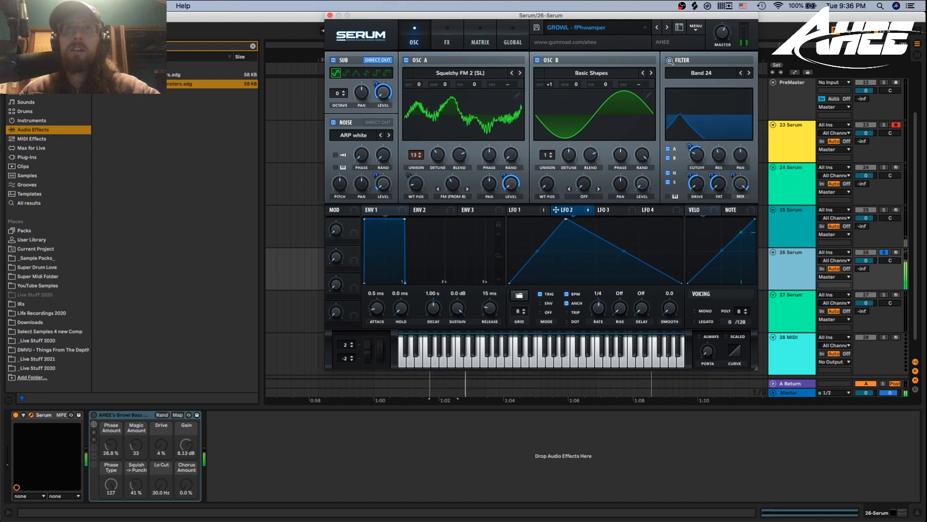
Review the patch's effects chain and play the clip with the Delay off and on, leaving it enabled.
{"action": "left_click", "coordinate": [442, 36]}
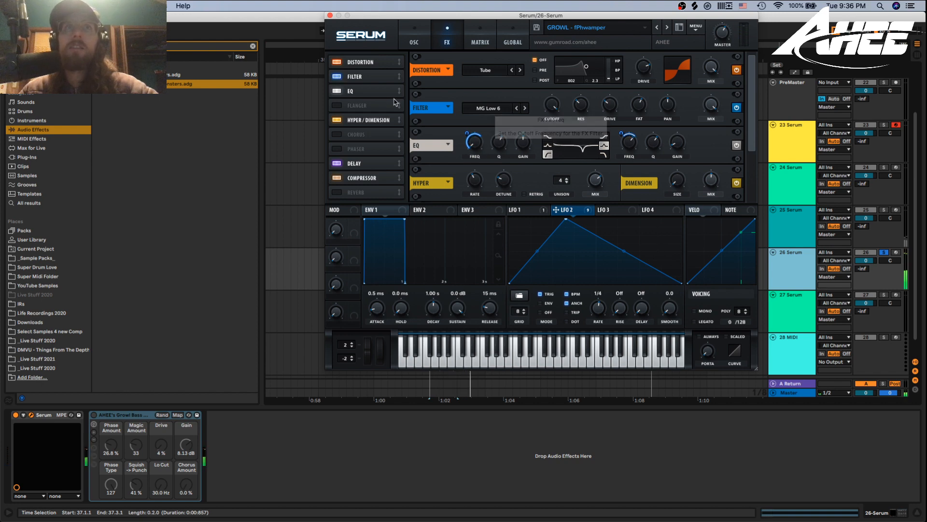
{"action": "left_click", "coordinate": [355, 120]}
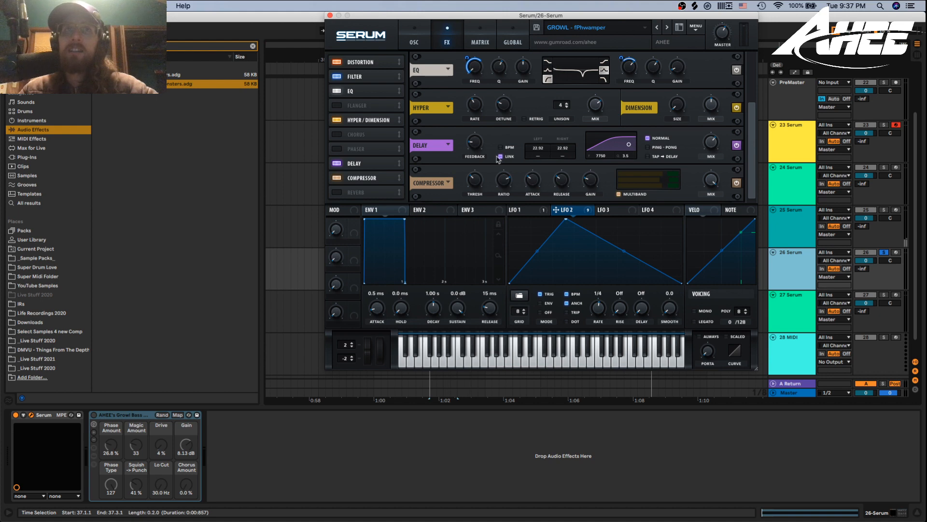
{"action": "left_click", "coordinate": [337, 163]}
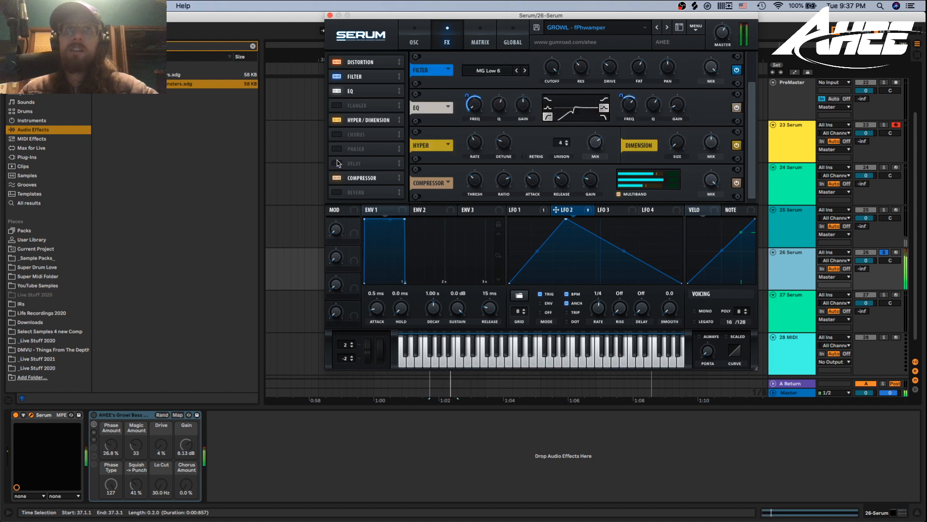
{"action": "left_click", "coordinate": [337, 163]}
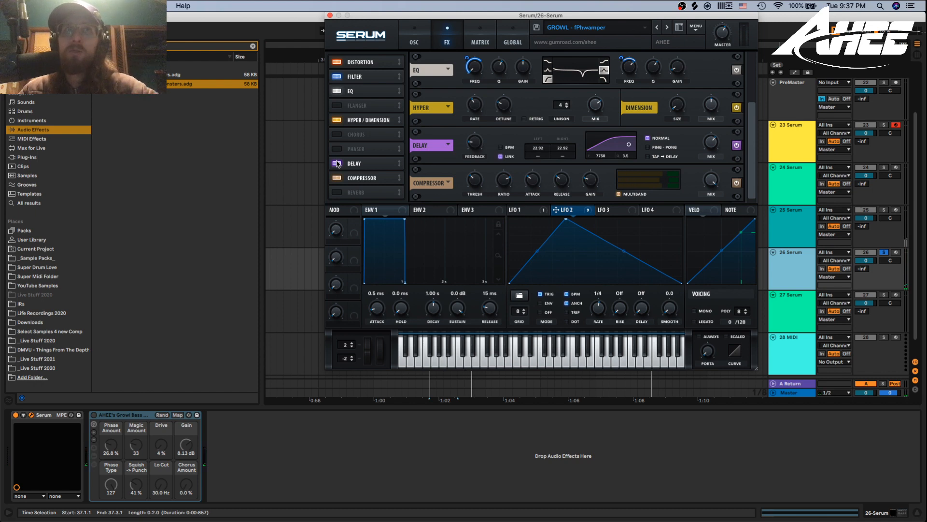
{"action": "left_click", "coordinate": [337, 163]}
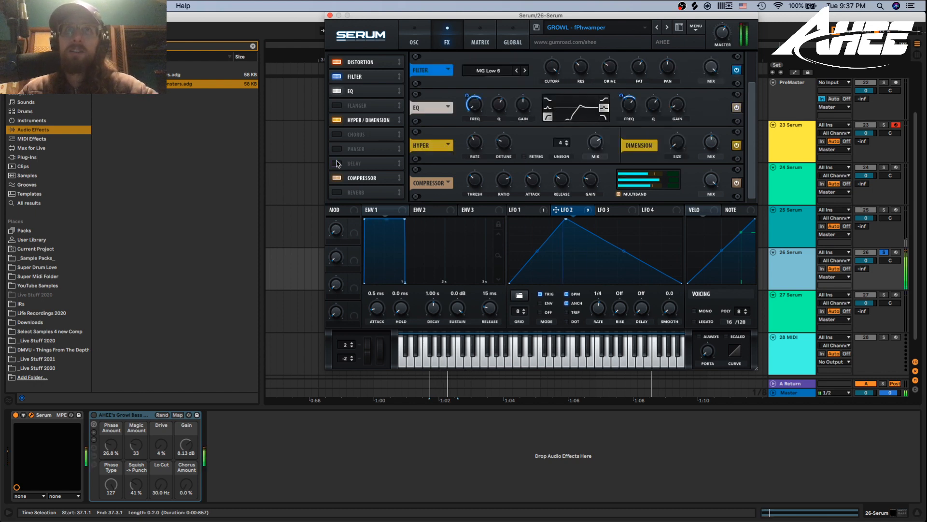
{"action": "left_click", "coordinate": [337, 163]}
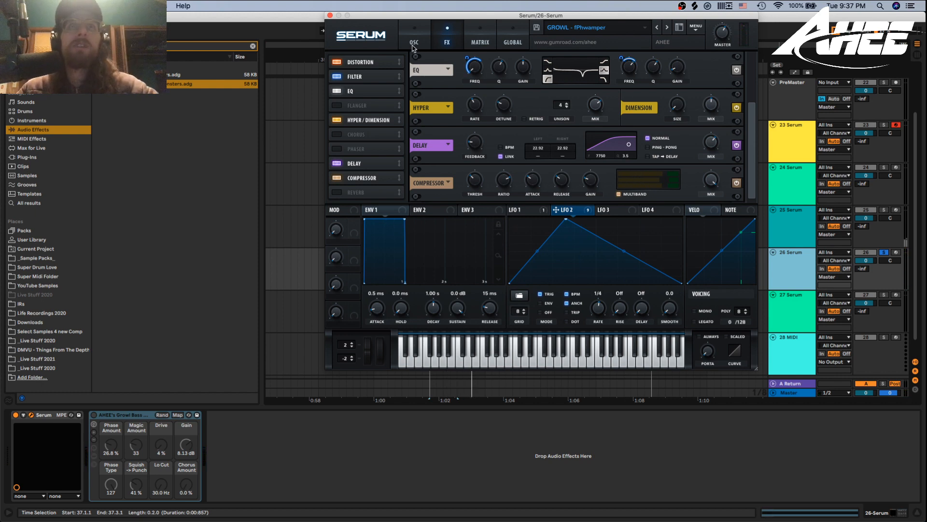
Check the EQ effect's contribution while the clip plays, and review the patch's oscillator and effects settings.
{"action": "left_click", "coordinate": [336, 90]}
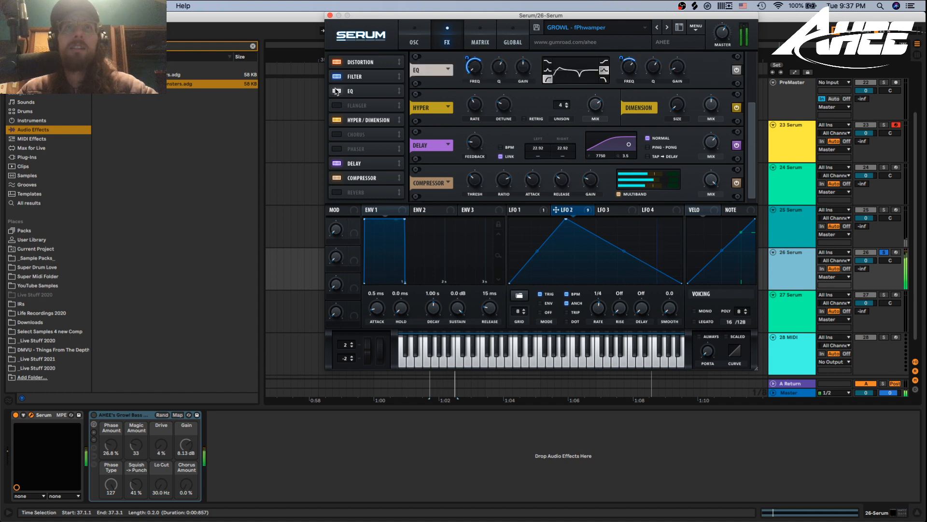
{"action": "left_click", "coordinate": [414, 39]}
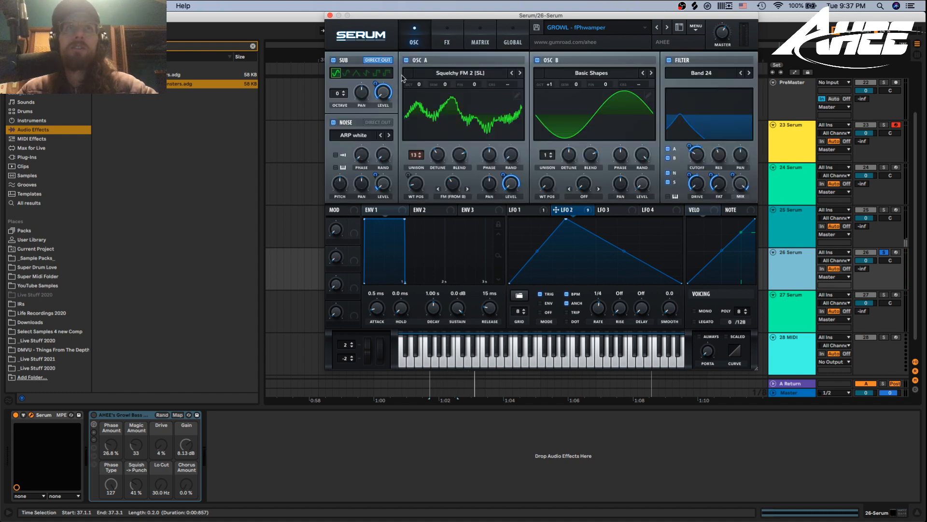
{"action": "left_click", "coordinate": [453, 33]}
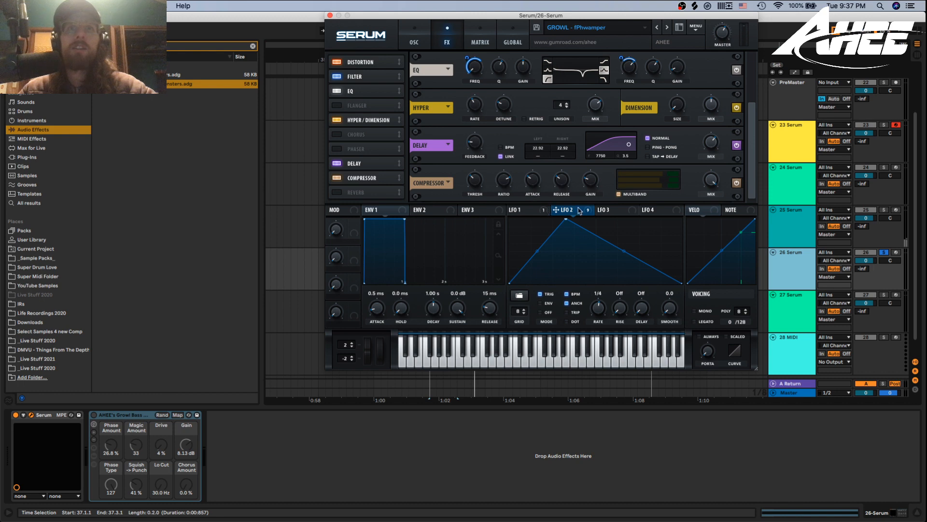
Close the Serum window, switch on the 26 Serum track's Growl Bass rack and play the clip through it.
{"action": "left_click", "coordinate": [330, 16]}
{"action": "left_click", "coordinate": [94, 415]}
{"action": "key", "text": "space"}
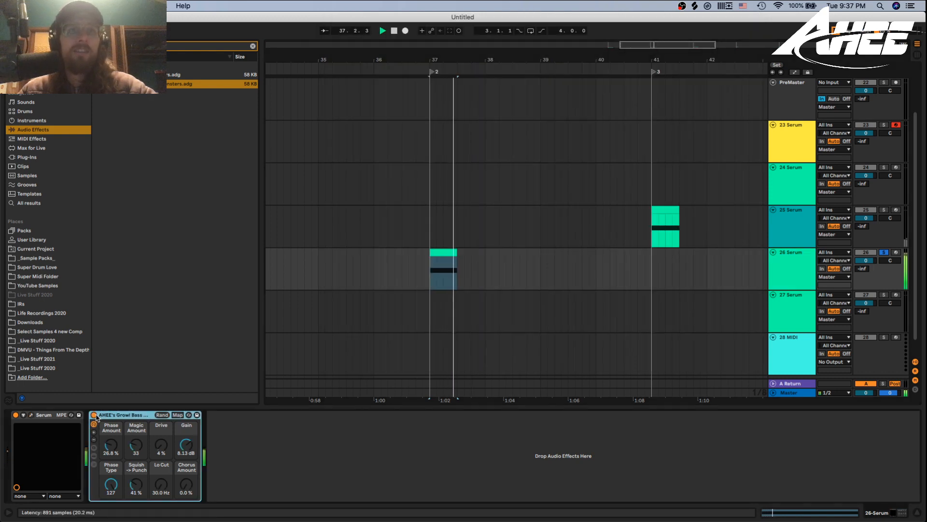
{"action": "key", "text": "space"}
Solo the 25 Serum track and play its clip at bar 41 with the Growl Bass rack on, then switched off.
{"action": "left_click_drag", "start_coordinate": [688, 57], "coordinate": [431, 58]}
{"action": "left_click", "coordinate": [886, 211]}
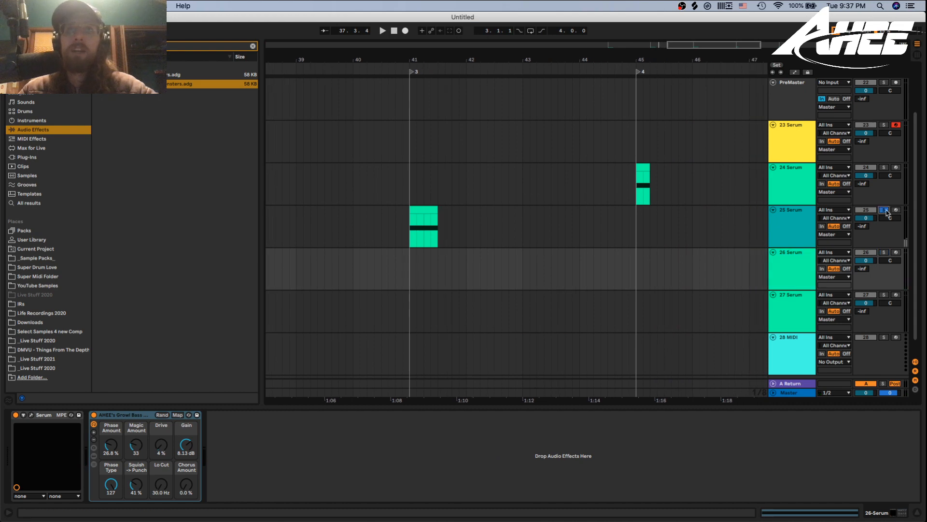
{"action": "left_click", "coordinate": [419, 239]}
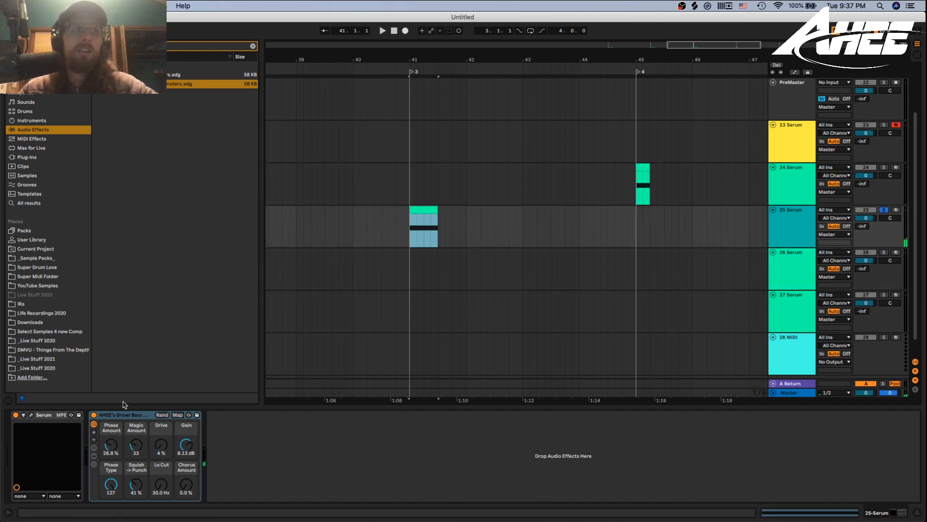
{"action": "key", "text": "space"}
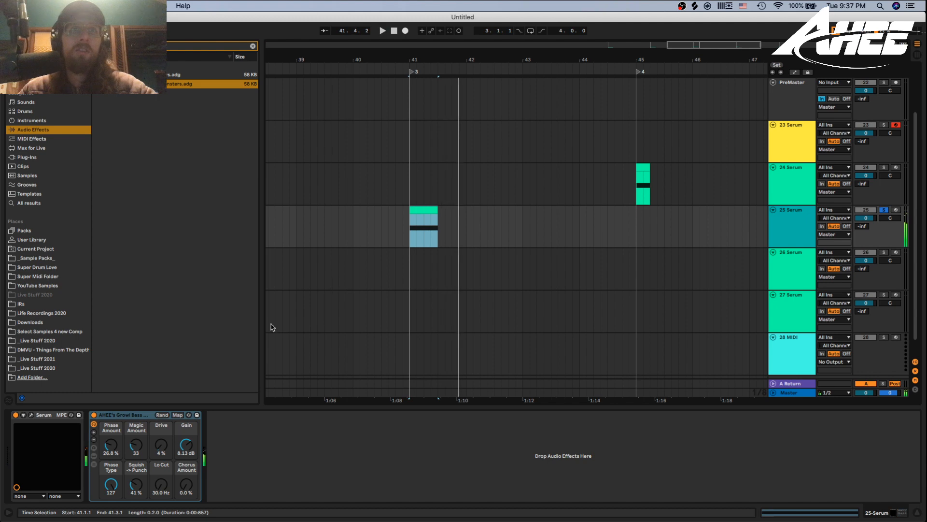
{"action": "left_click", "coordinate": [93, 415]}
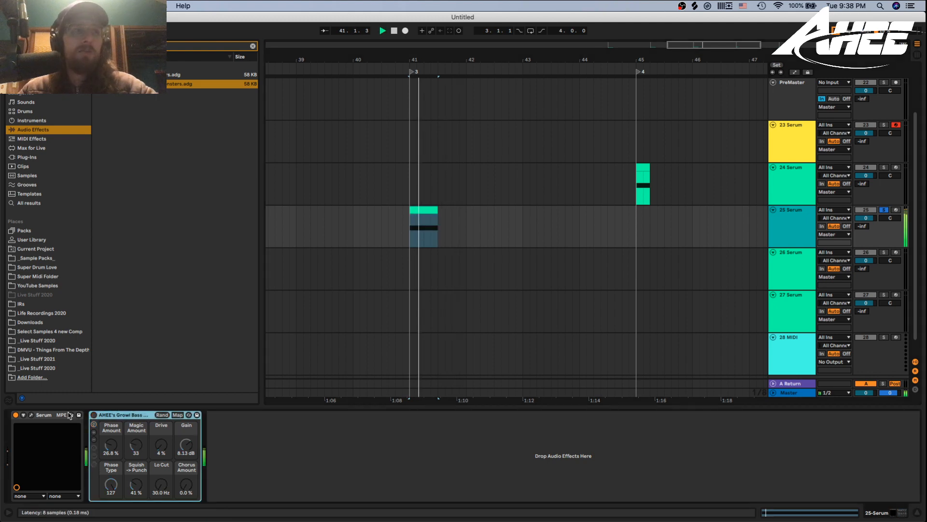
Open Serum on the 25 Serum track and examine LFO 1, LFO 2 and oscillator A's wavetable position and bend during playback.
{"action": "left_click", "coordinate": [31, 415]}
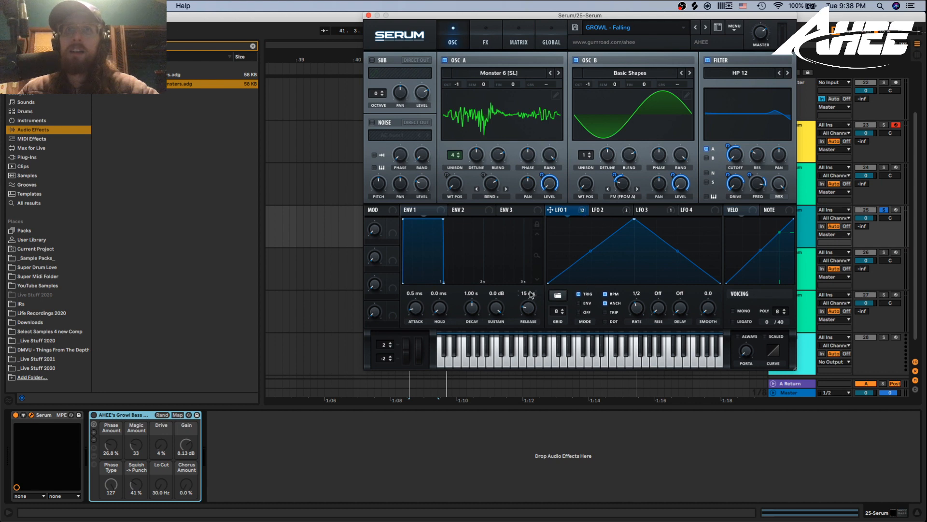
{"action": "left_click", "coordinate": [609, 210]}
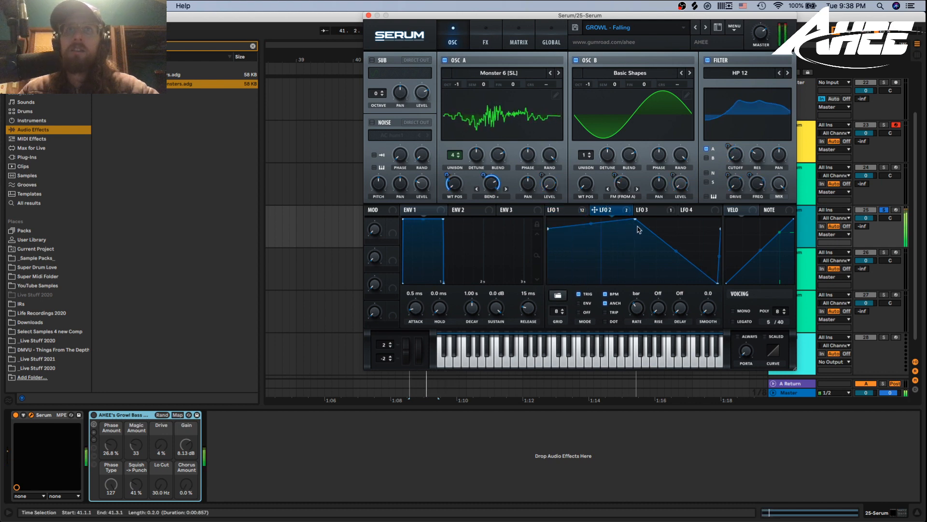
{"action": "left_click", "coordinate": [573, 212]}
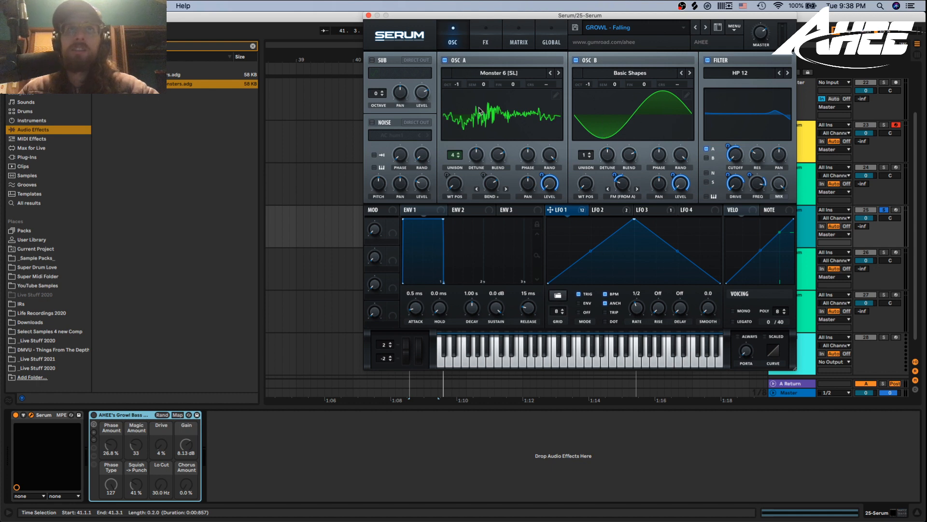
{"action": "left_click_drag", "start_coordinate": [453, 191], "coordinate": [461, 223]}
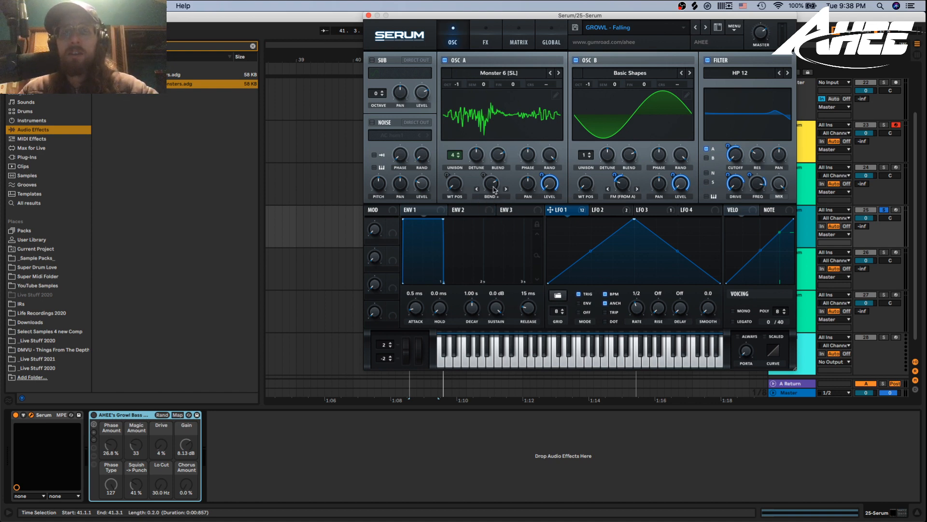
{"action": "key", "text": "space"}
{"action": "mouse_move", "coordinate": [494, 190]}
{"action": "left_mouse_down"}
{"action": "mouse_move", "coordinate": [480, 237]}
{"action": "mouse_move", "coordinate": [491, 192]}
{"action": "left_mouse_up"}
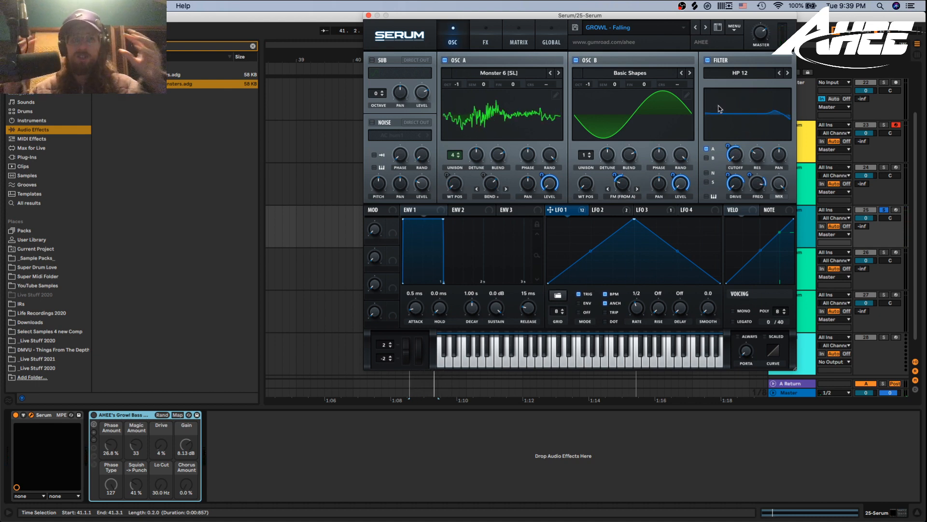
Play the clip with the patch's Delay effect off and on, leaving the Delay disabled.
{"action": "left_click", "coordinate": [479, 38]}
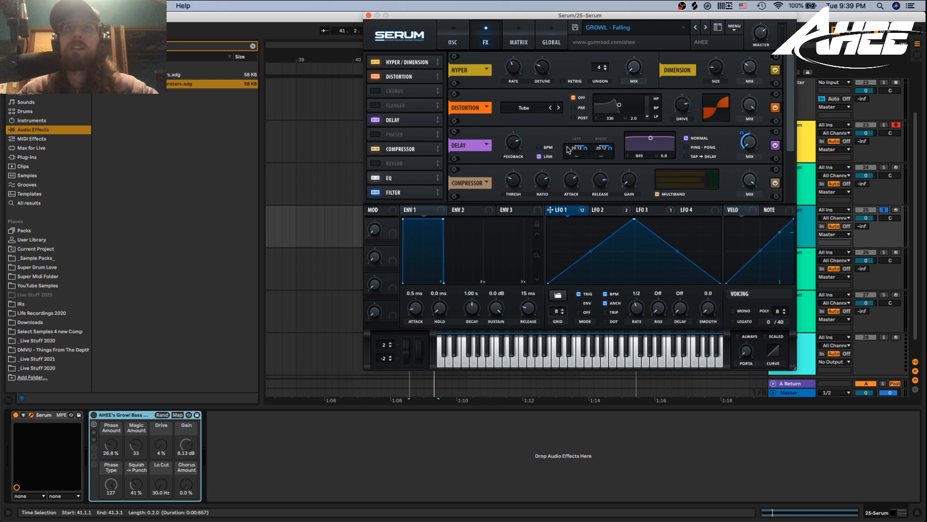
{"action": "left_click", "coordinate": [376, 121]}
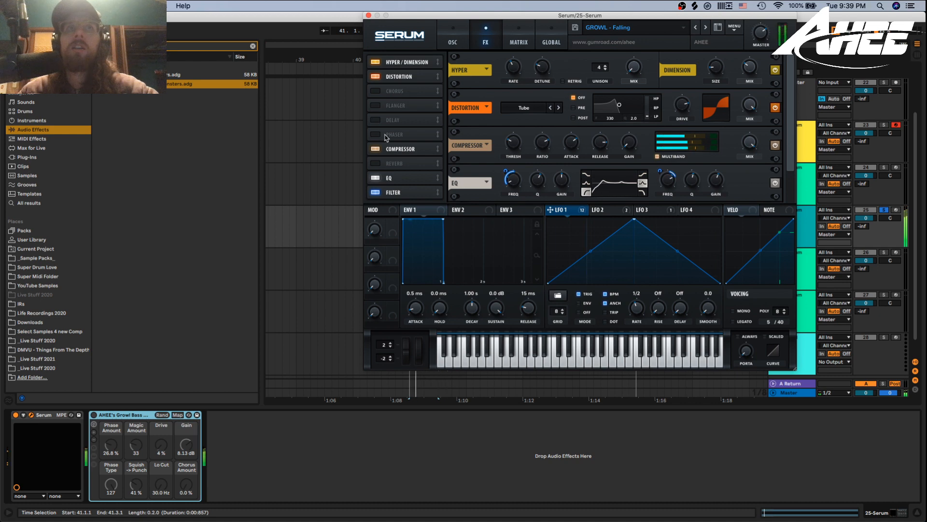
{"action": "left_click", "coordinate": [377, 121]}
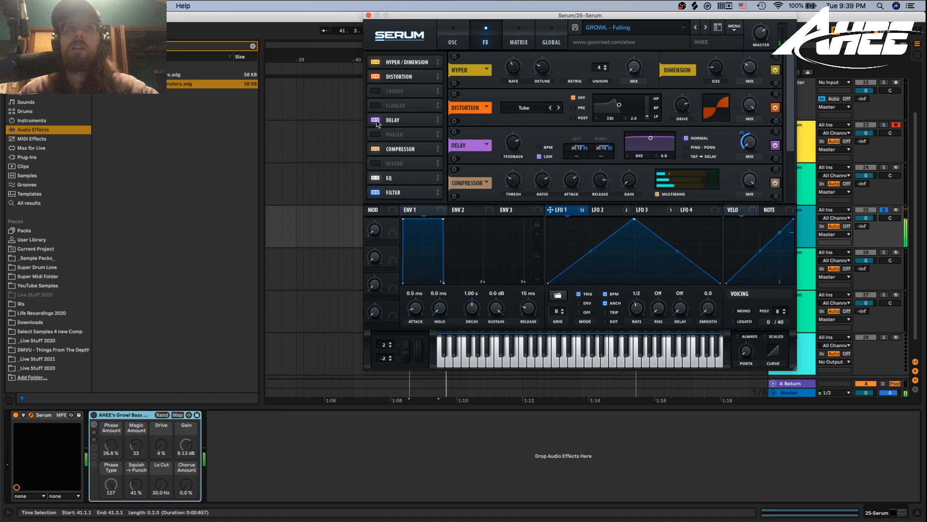
{"action": "left_click", "coordinate": [377, 121]}
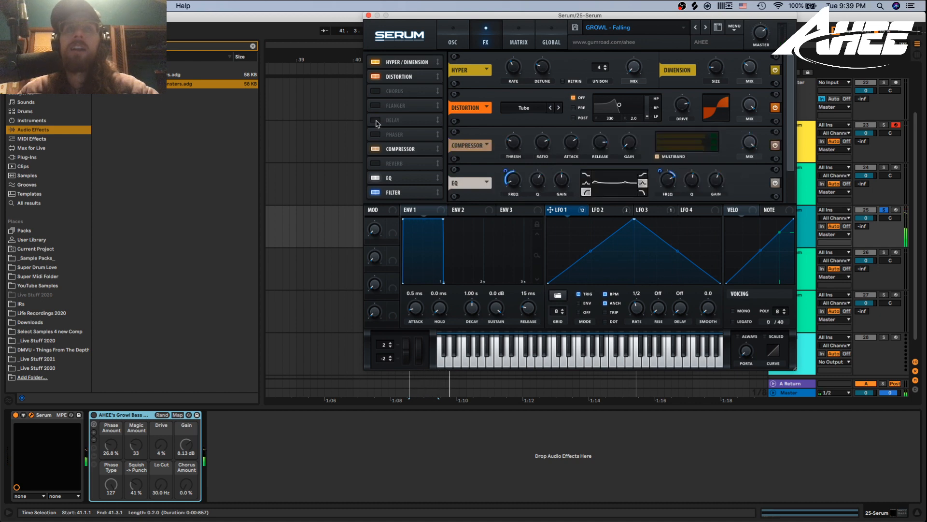
Play the clip with the effects chain's MG Low 6 Filter off and on, leaving it enabled.
{"action": "left_click", "coordinate": [405, 193]}
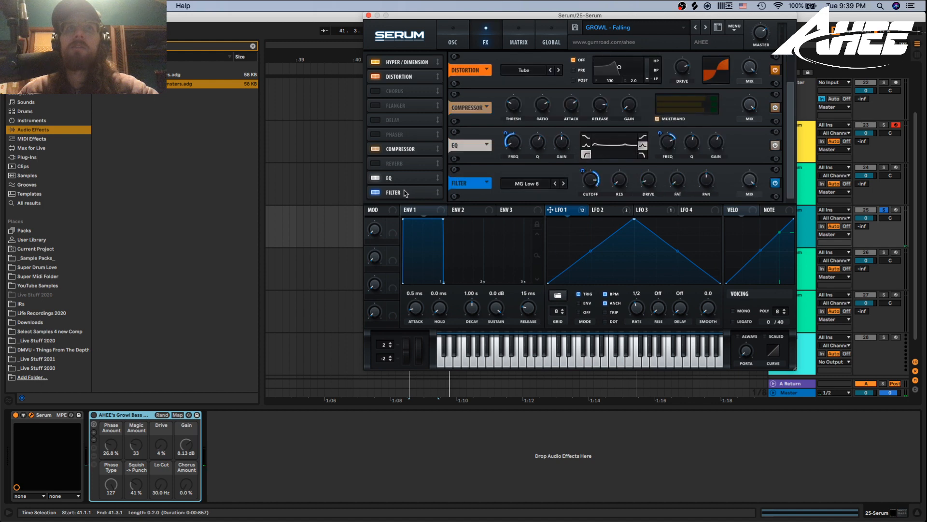
{"action": "left_click", "coordinate": [377, 192]}
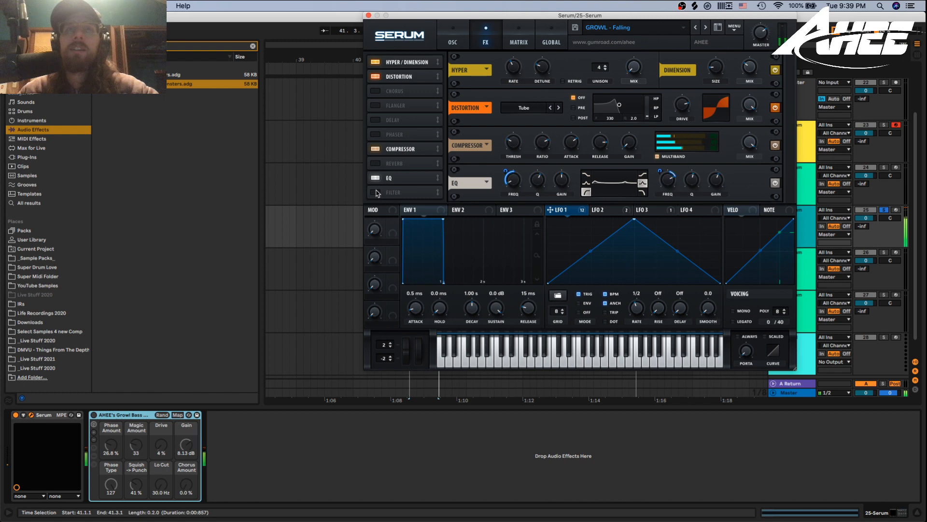
{"action": "left_click", "coordinate": [376, 192]}
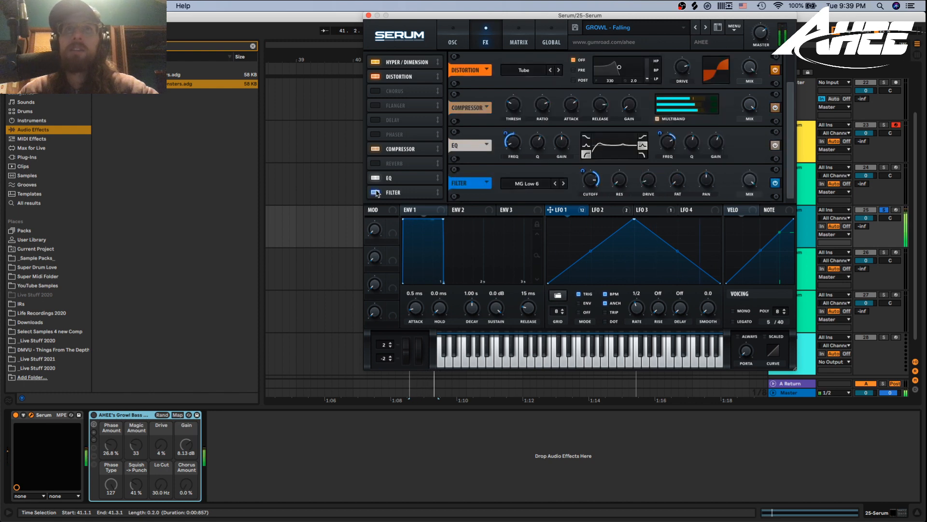
Examine LFO 3 and its modulation of the master tuning in the matrix, comparing rates of 1/2 and bar during playback.
{"action": "left_click", "coordinate": [452, 38]}
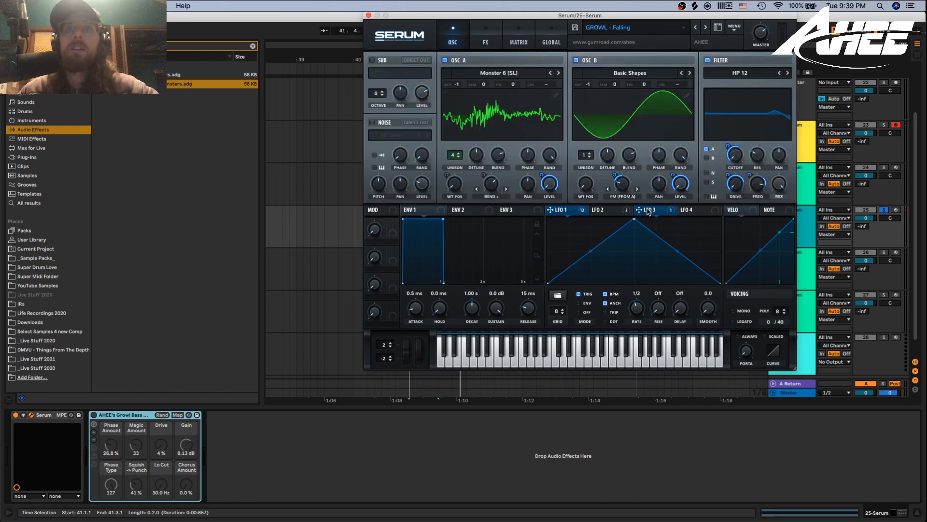
{"action": "left_click", "coordinate": [647, 210]}
{"action": "left_click", "coordinate": [519, 38]}
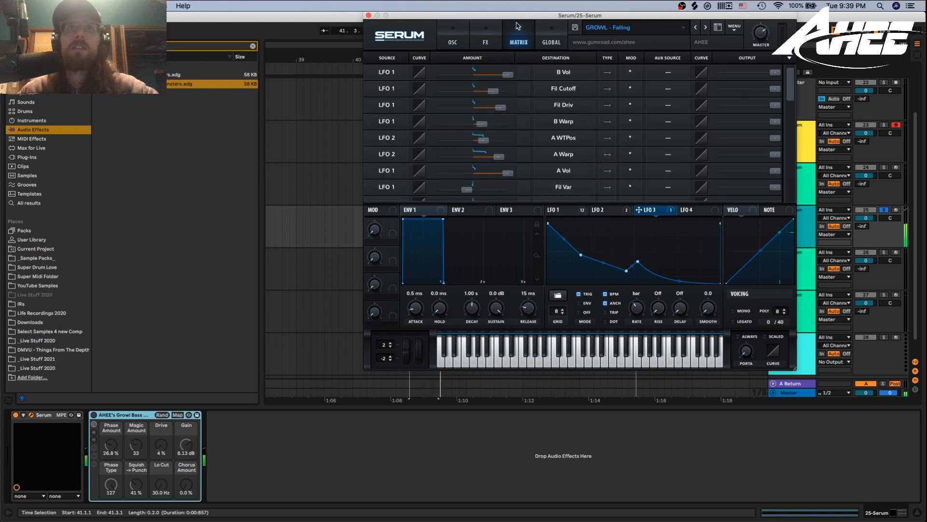
{"action": "scroll", "coordinate": [395, 151], "scroll_direction": "down", "scroll_amount": 5}
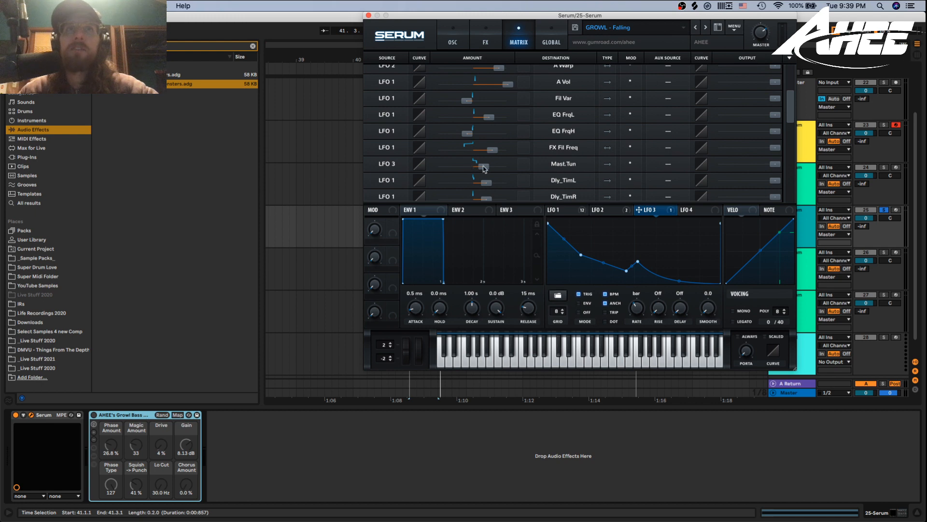
{"action": "mouse_move", "coordinate": [486, 170]}
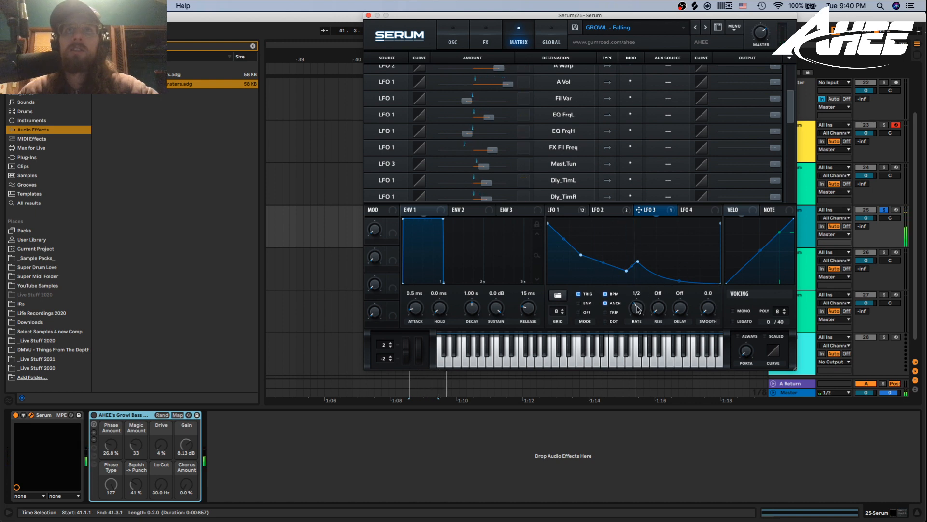
{"action": "left_click_drag", "start_coordinate": [637, 307], "coordinate": [638, 311]}
{"action": "left_click", "coordinate": [484, 41]}
{"action": "left_click", "coordinate": [453, 38]}
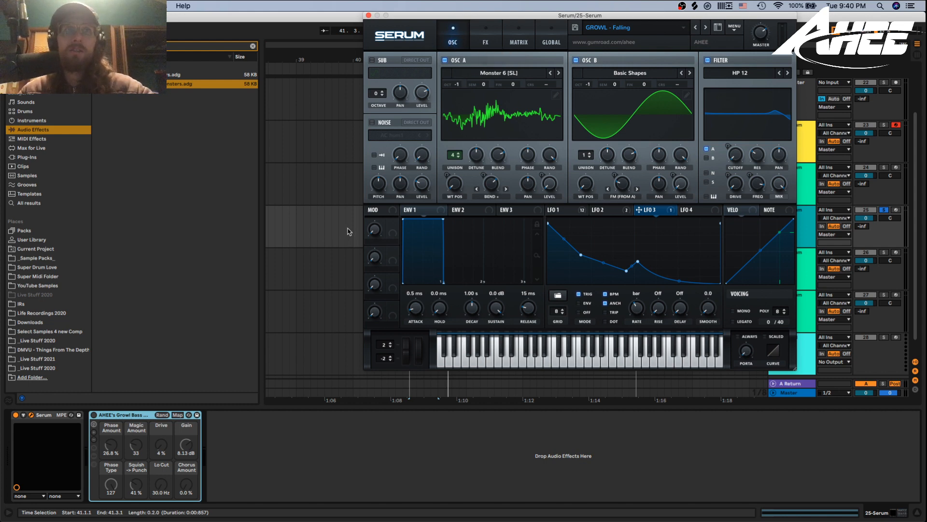
Close the Serum window, solo the 24 Serum track and play its clip at bar 45.
{"action": "left_click", "coordinate": [368, 16]}
{"action": "left_click", "coordinate": [633, 187]}
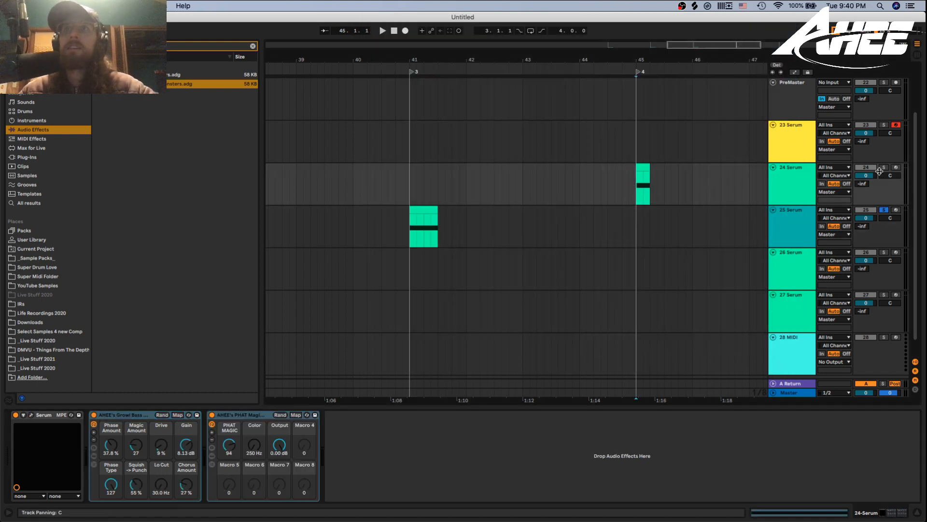
{"action": "left_click", "coordinate": [883, 168]}
{"action": "key", "text": "space"}
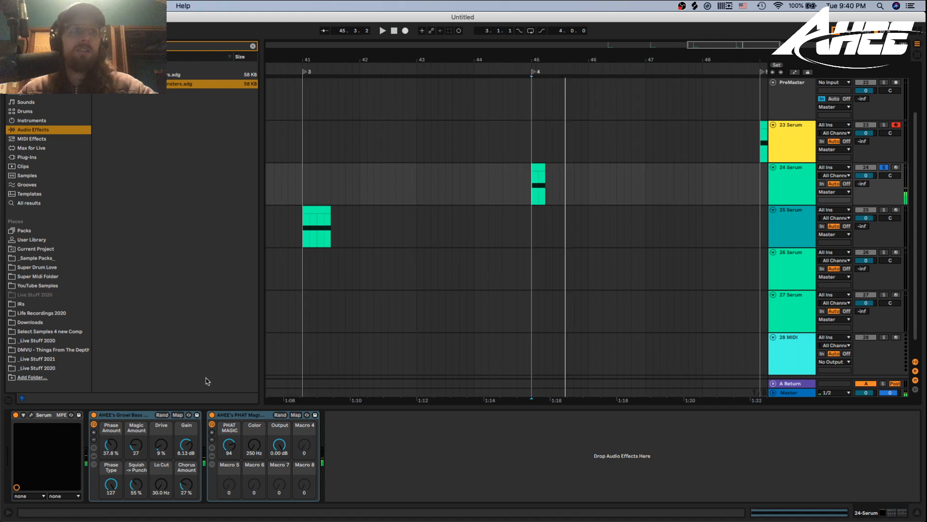
Switch off the 24 Serum track's PHAT Magic and Growl Bass racks and play the clip without them.
{"action": "left_click", "coordinate": [211, 414]}
{"action": "left_click", "coordinate": [93, 415]}
{"action": "key", "text": "space"}
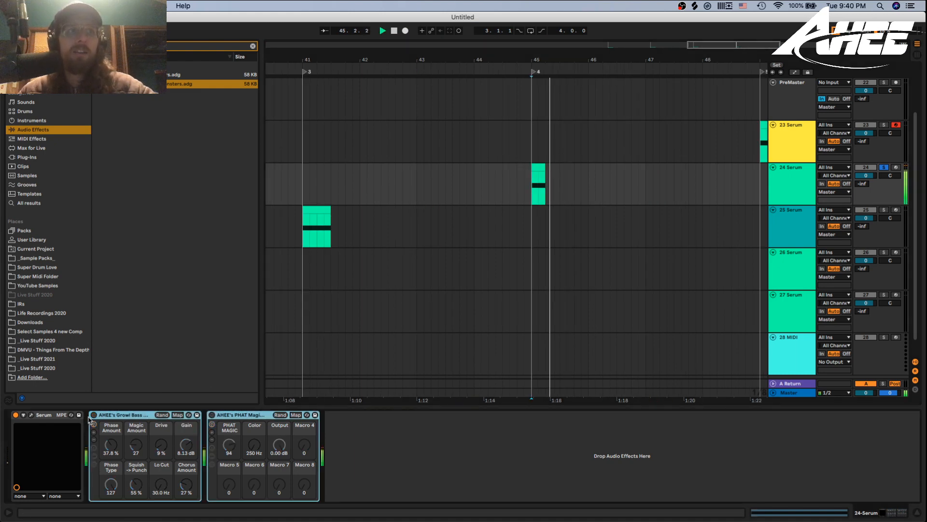
Open Serum on the 24 Serum track and examine the GROWL - Wumpy patch's oscillators, FM and filter, playing the clip.
{"action": "left_click", "coordinate": [31, 415]}
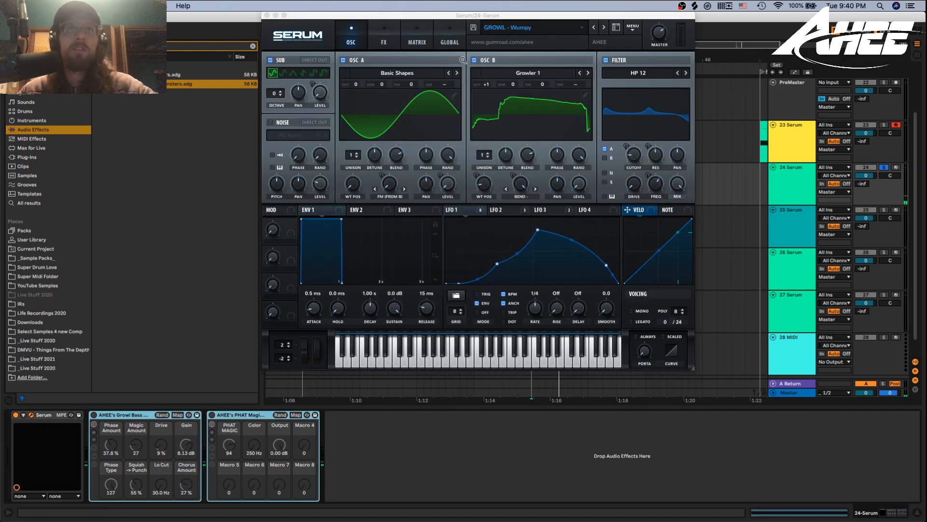
{"action": "left_click_drag", "start_coordinate": [467, 16], "coordinate": [478, 50]}
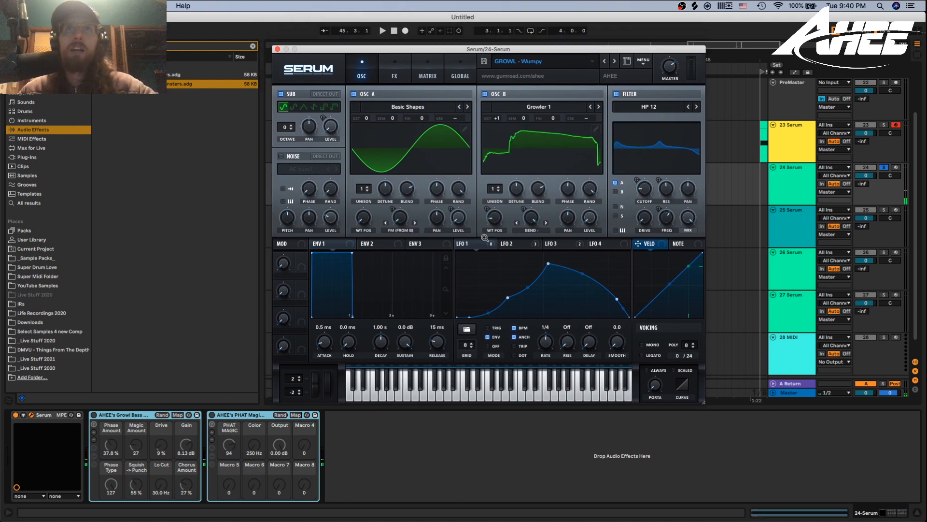
{"action": "left_click", "coordinate": [541, 149]}
{"action": "left_click", "coordinate": [549, 151]}
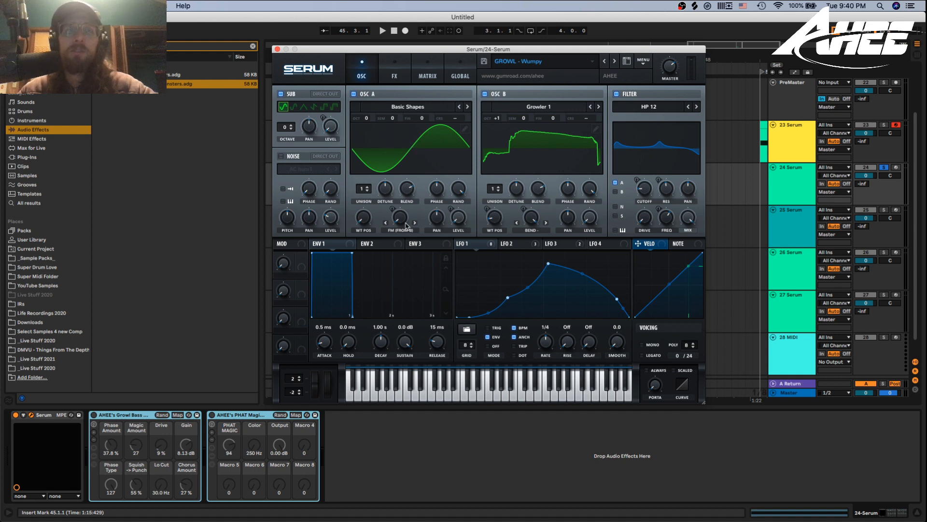
{"action": "key", "text": "space"}
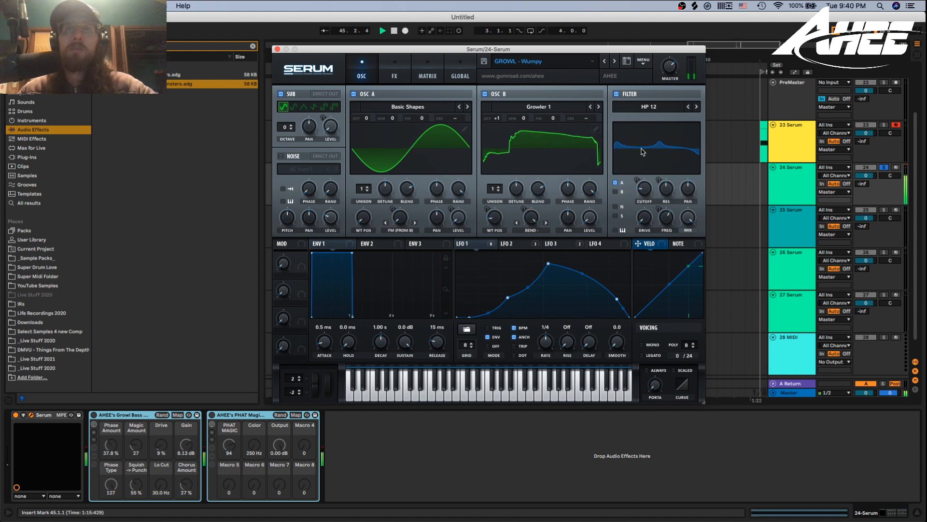
Review the Wumpy patch's effects chain and oscillator settings while playing the clip.
{"action": "left_click", "coordinate": [395, 68]}
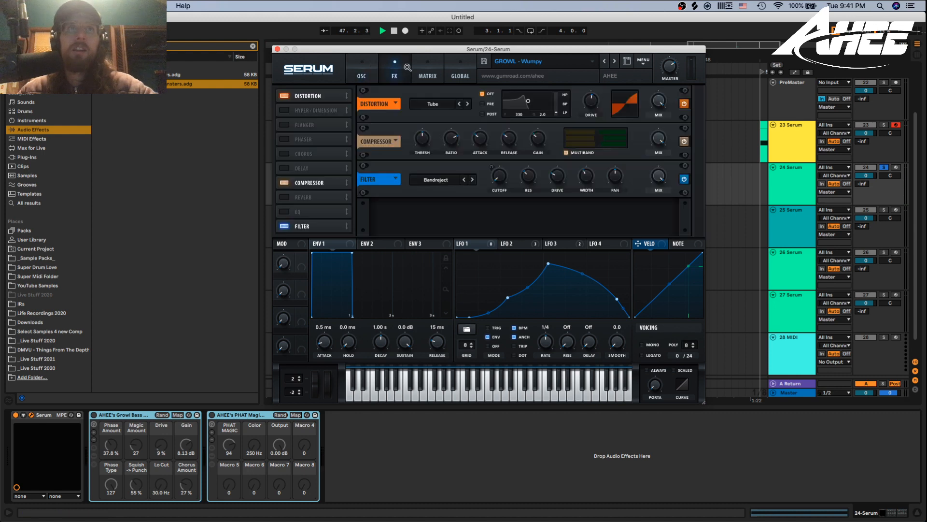
{"action": "left_click", "coordinate": [357, 69]}
{"action": "key", "text": "space"}
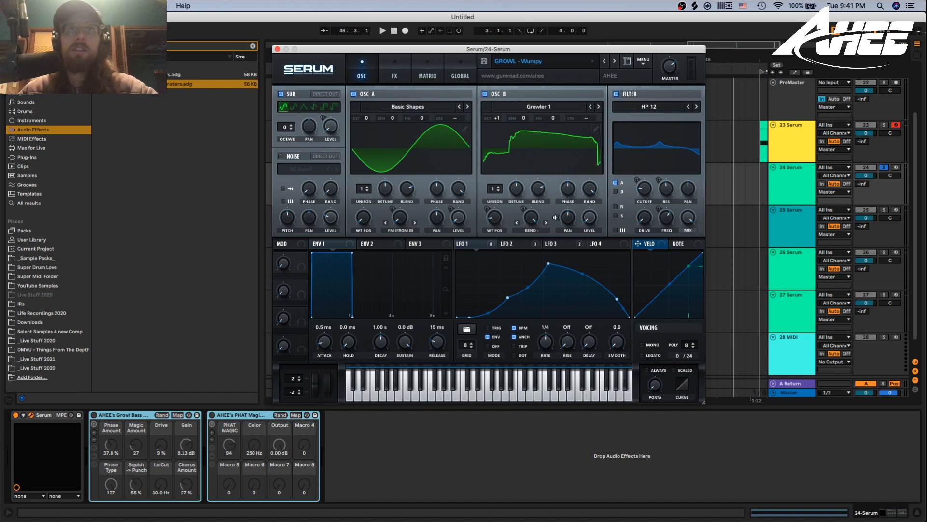
{"action": "key", "text": "space"}
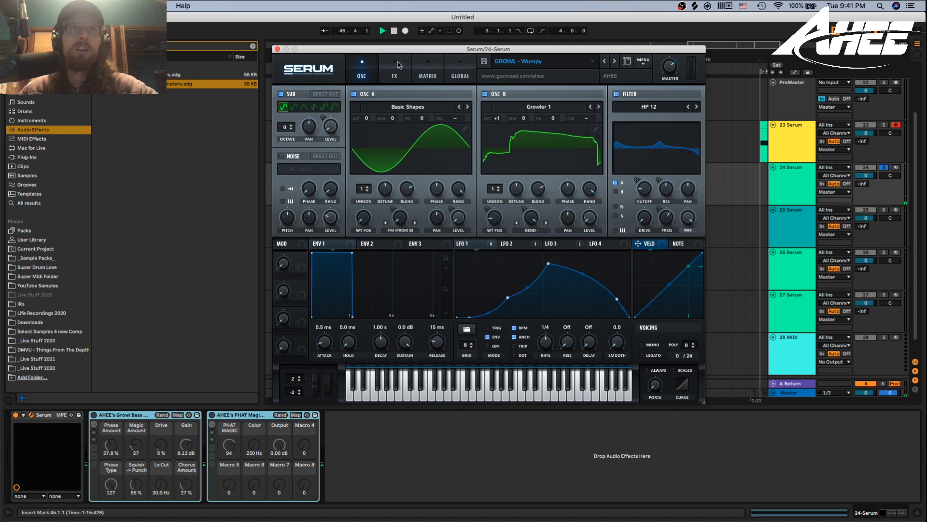
{"action": "left_click", "coordinate": [389, 66]}
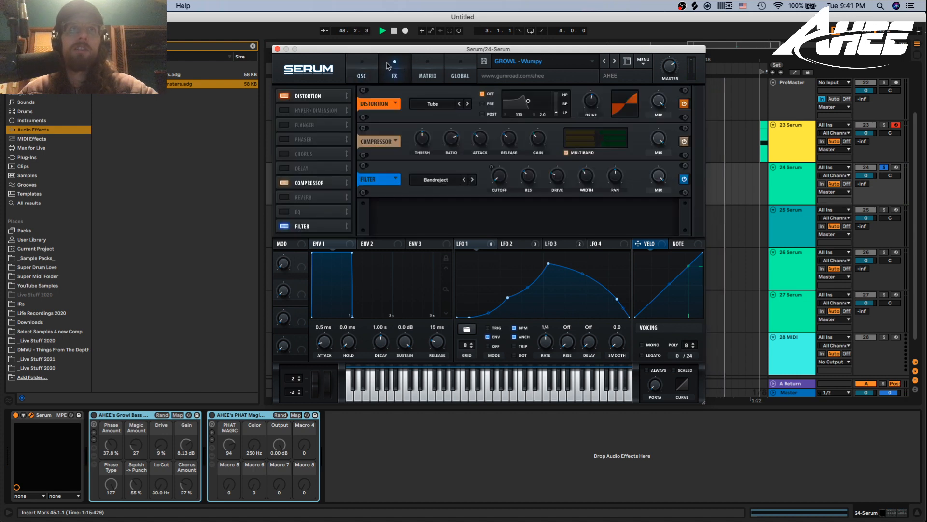
{"action": "key", "text": "space"}
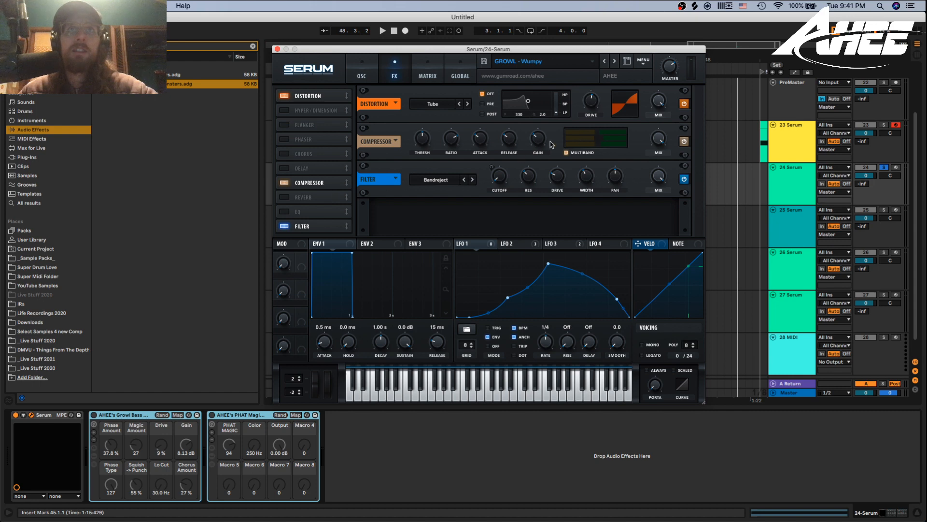
Compare the clip with the Bandreject Filter effect on and off, then disable the Filter, Distortion and Compressor effects.
{"action": "left_click", "coordinate": [284, 226]}
{"action": "left_click", "coordinate": [283, 226]}
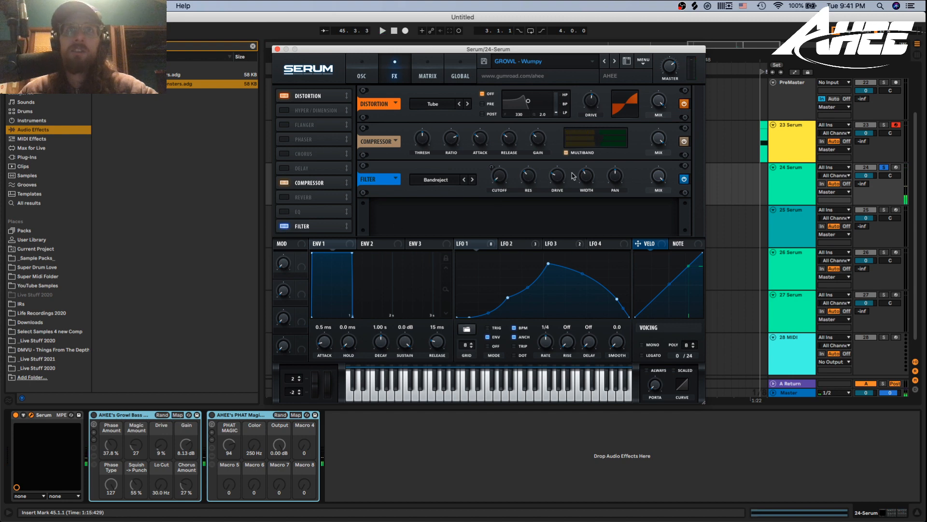
{"action": "key", "text": "space"}
{"action": "left_click", "coordinate": [284, 226]}
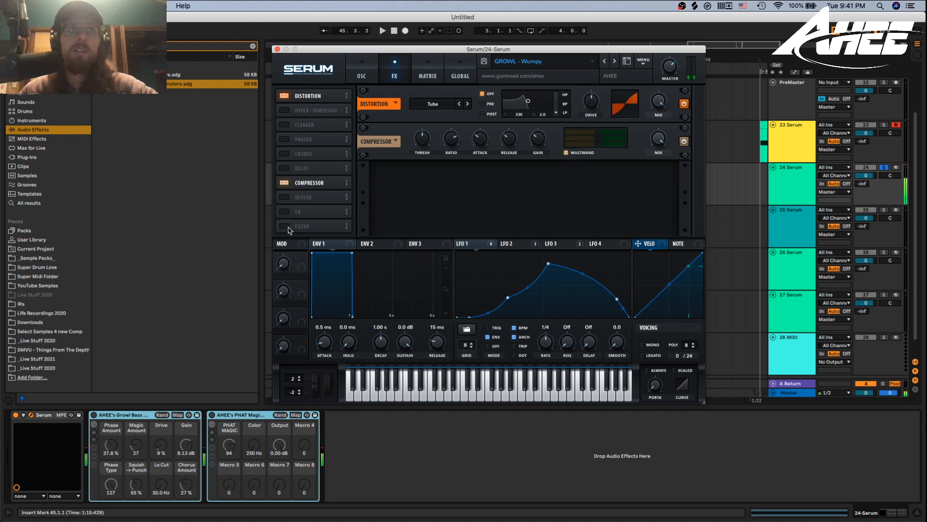
{"action": "left_click", "coordinate": [284, 95]}
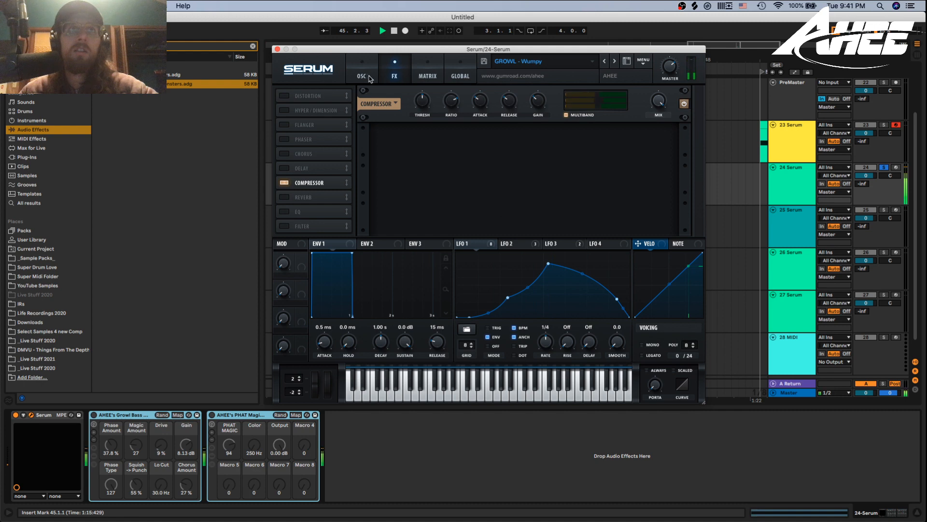
{"action": "left_click", "coordinate": [284, 182]}
Play the clip with the patch's HP 12 filter bypassed, then re-enable that filter.
{"action": "left_click", "coordinate": [361, 73]}
{"action": "left_click", "coordinate": [617, 94]}
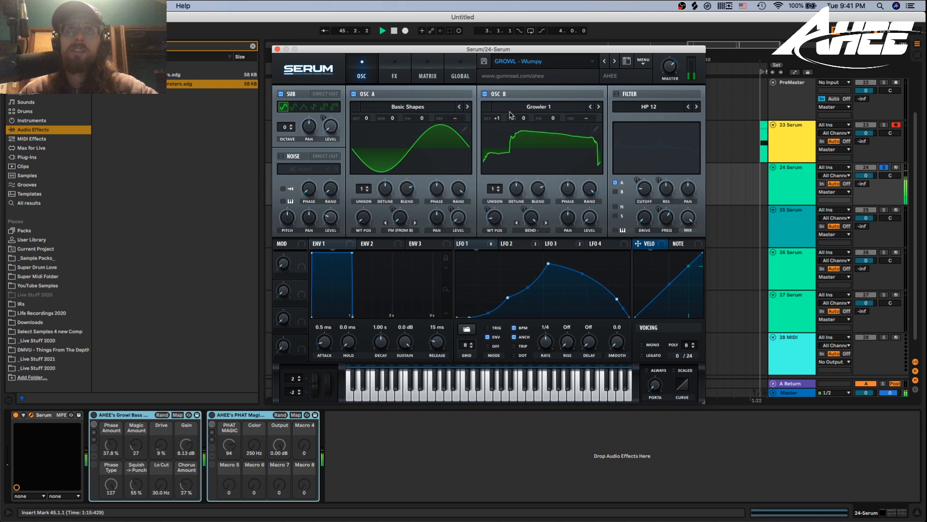
{"action": "key", "text": "space"}
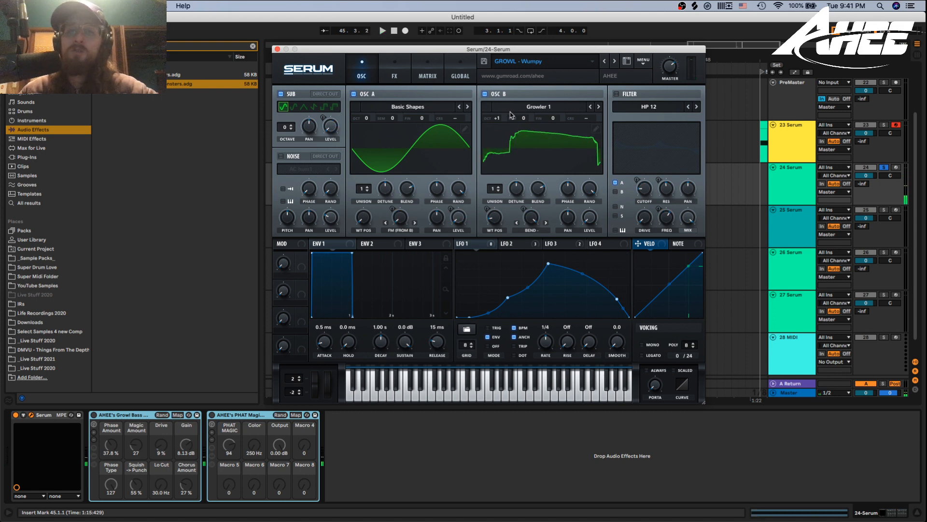
{"action": "left_click", "coordinate": [616, 94]}
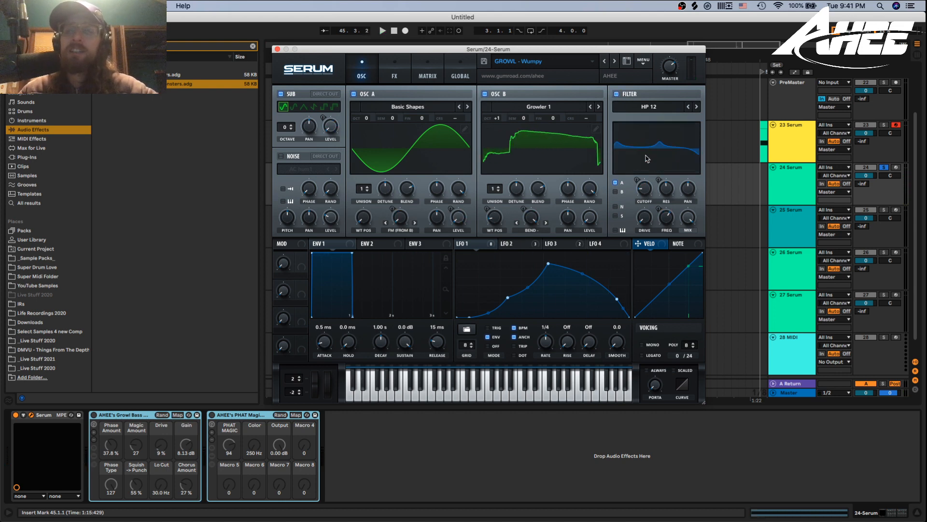
Play the Wumpy clip with all effects off, then re-enable the Bandreject Filter effect and play it again.
{"action": "key", "text": "space"}
{"action": "left_click", "coordinate": [394, 72]}
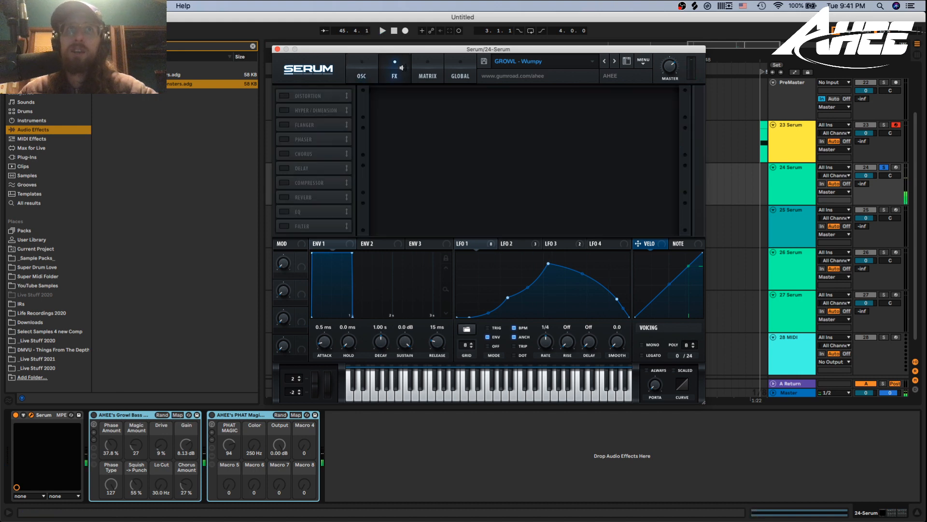
{"action": "key", "text": "space"}
{"action": "left_click", "coordinate": [285, 226]}
{"action": "key", "text": "space"}
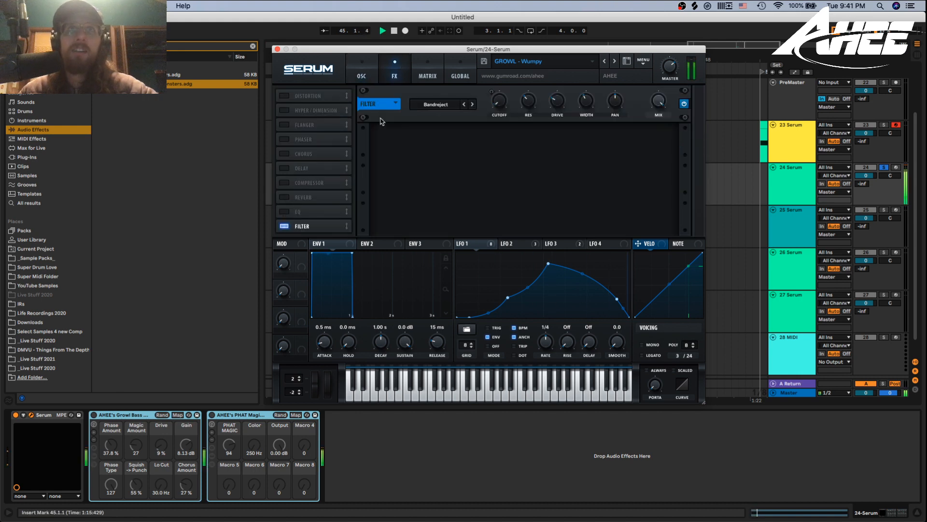
{"action": "key", "text": "space"}
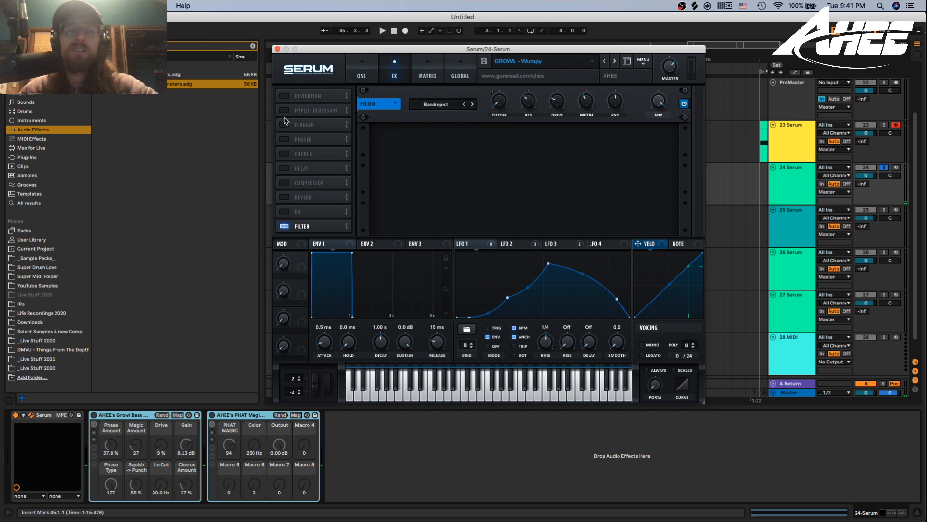
Re-enable the Wumpy patch's Distortion and Compressor effects while playing the clip.
{"action": "left_click", "coordinate": [361, 74]}
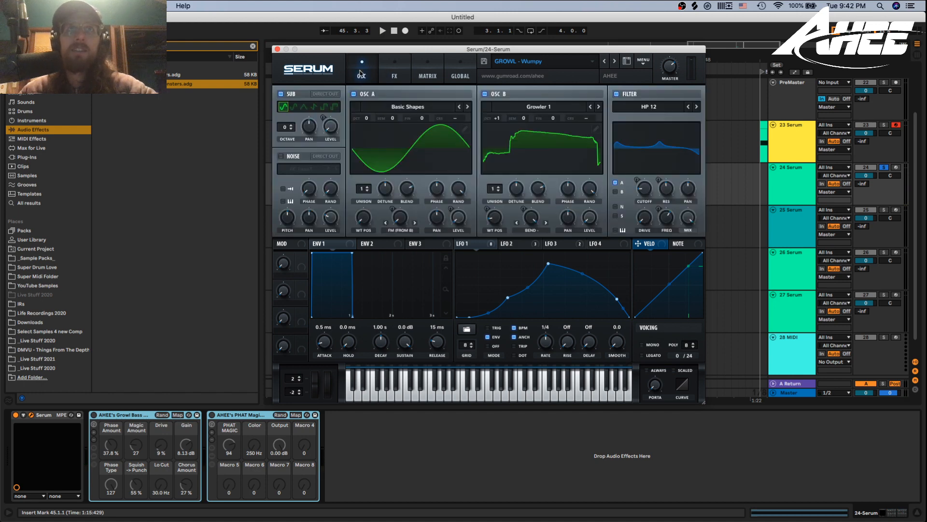
{"action": "left_click", "coordinate": [420, 74]}
{"action": "left_click", "coordinate": [395, 72]}
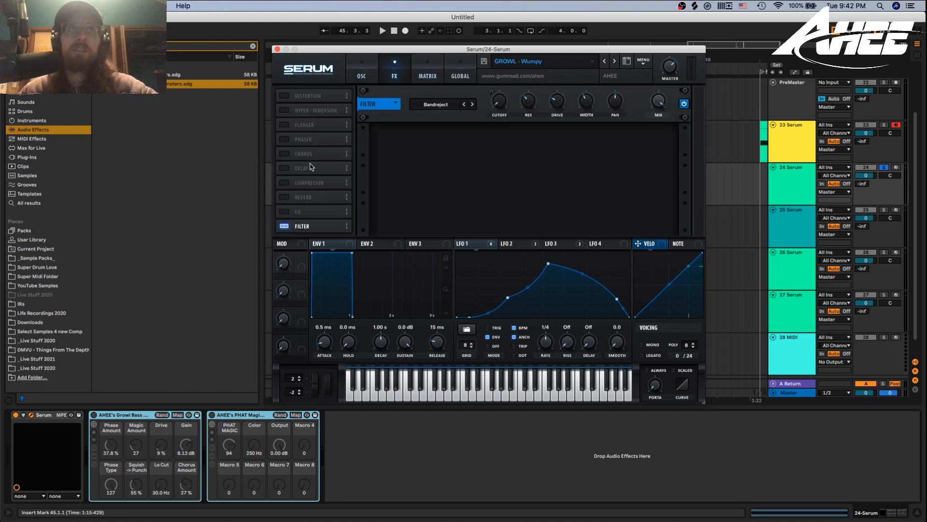
{"action": "key", "text": "space"}
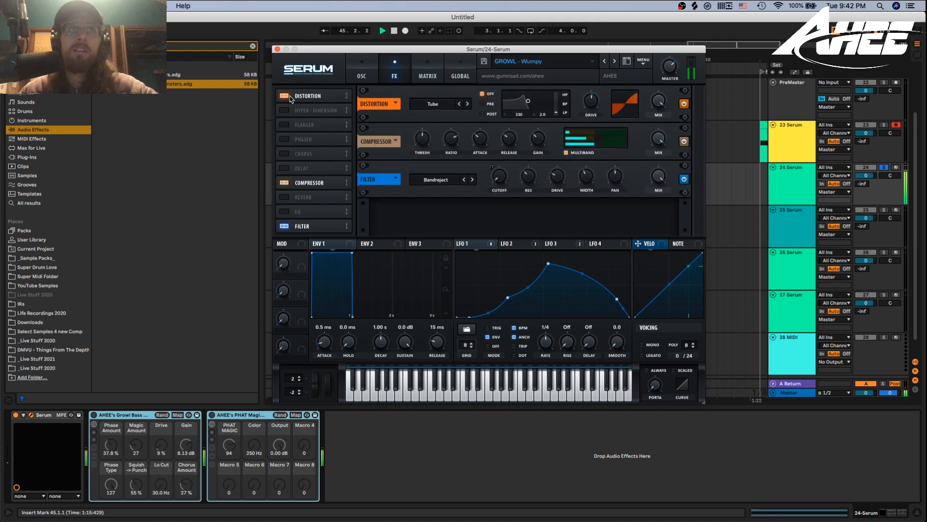
Examine the shapes and modulation targets of LFO 2, LFO 3 and LFO 1 while playing the clip.
{"action": "left_click", "coordinate": [362, 74]}
{"action": "left_click", "coordinate": [521, 245]}
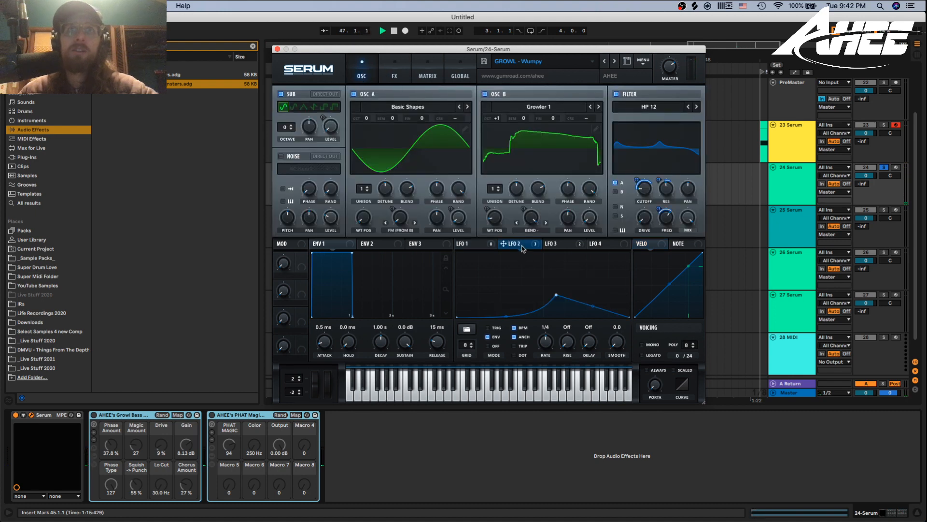
{"action": "left_click", "coordinate": [550, 245]}
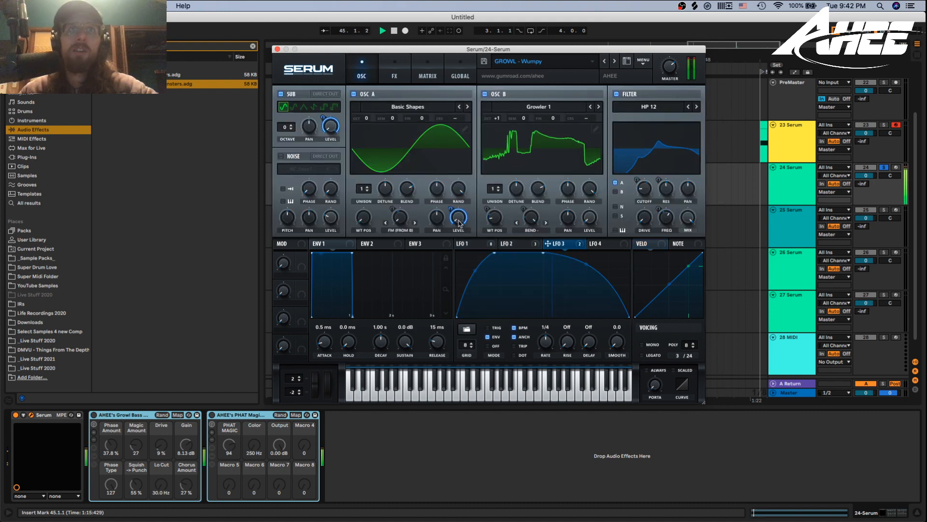
{"action": "key", "text": "space"}
{"action": "left_click", "coordinate": [481, 247]}
{"action": "key", "text": "space"}
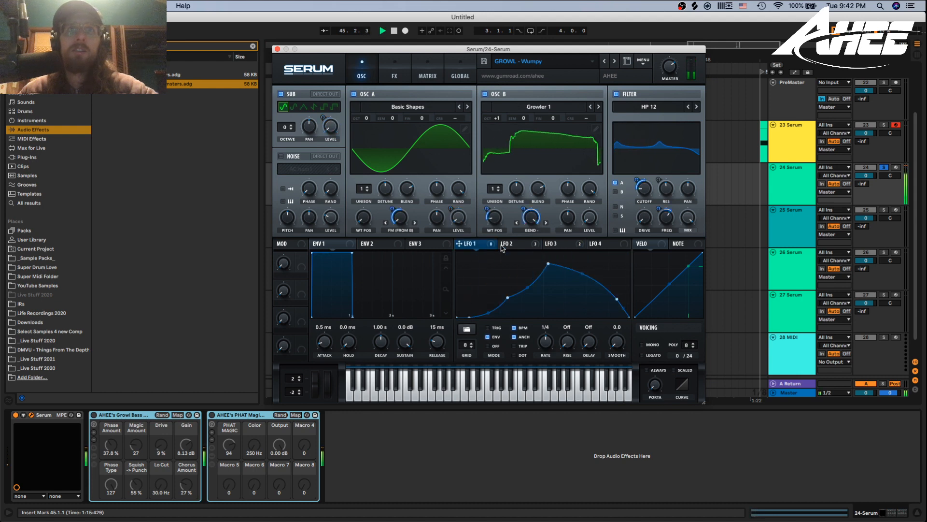
Shift LFO 2's peak point slightly to the right and a little lower, and play the clip.
{"action": "left_click", "coordinate": [519, 245]}
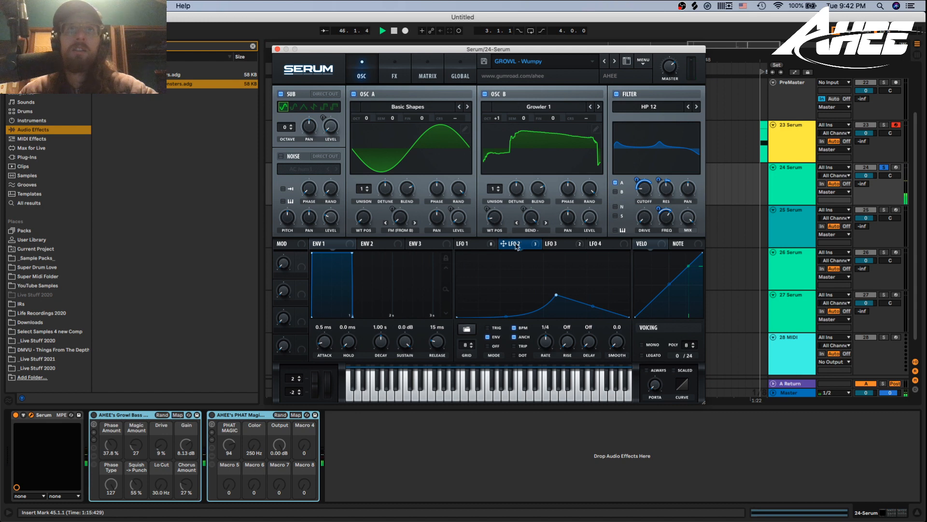
{"action": "mouse_move", "coordinate": [563, 294]}
{"action": "left_mouse_down"}
{"action": "mouse_move", "coordinate": [524, 256]}
{"action": "mouse_move", "coordinate": [555, 270]}
{"action": "mouse_move", "coordinate": [564, 297]}
{"action": "left_mouse_up"}
{"action": "key", "text": "space"}
{"action": "key", "text": "space"}
{"action": "key", "text": "space"}
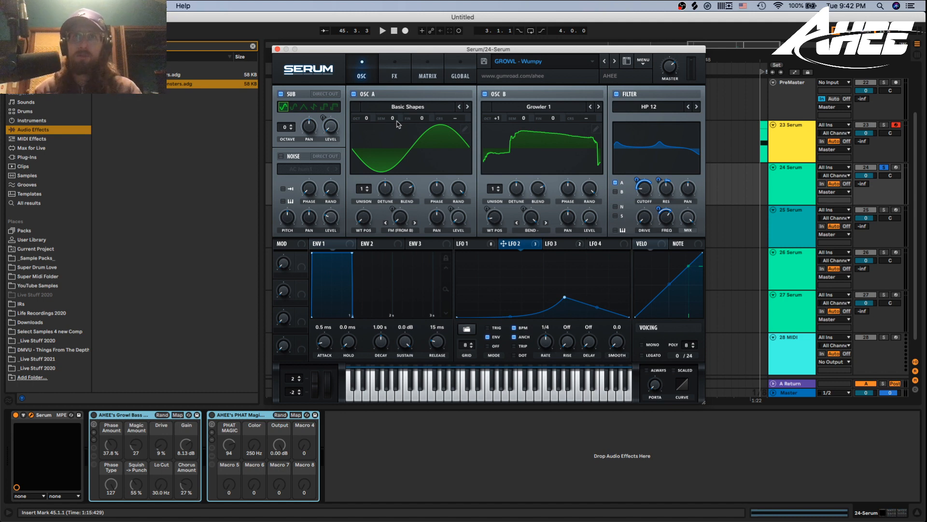
Try adding the Delay effect to the Wumpy patch's effects chain, then disable it.
{"action": "left_click", "coordinate": [395, 72]}
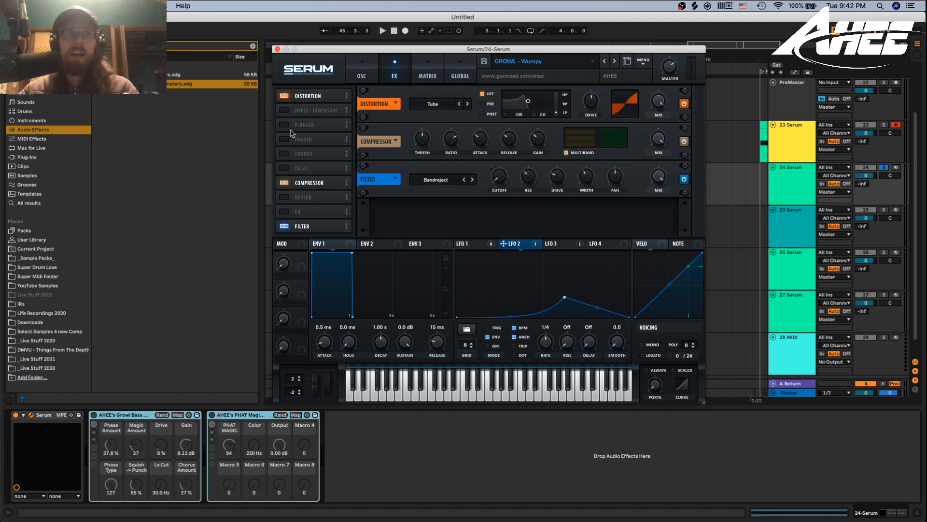
{"action": "left_click", "coordinate": [284, 168]}
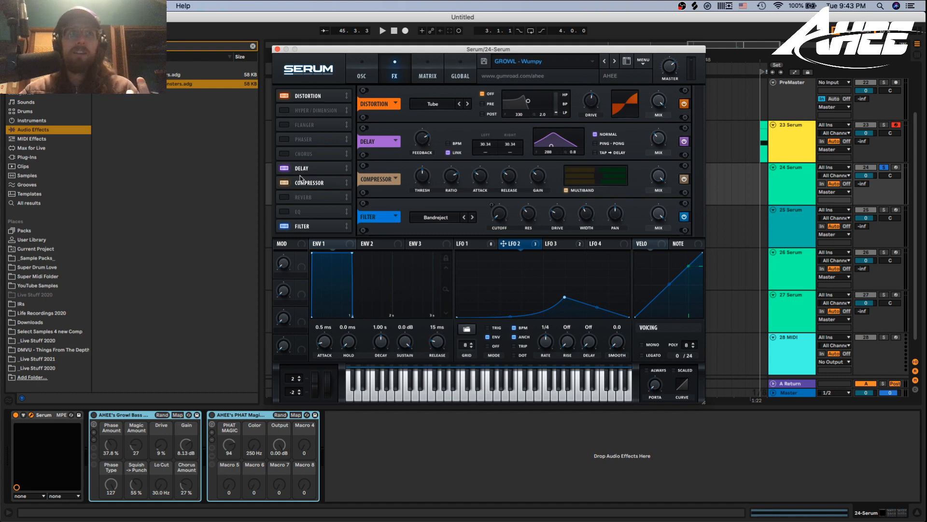
{"action": "left_click", "coordinate": [285, 169]}
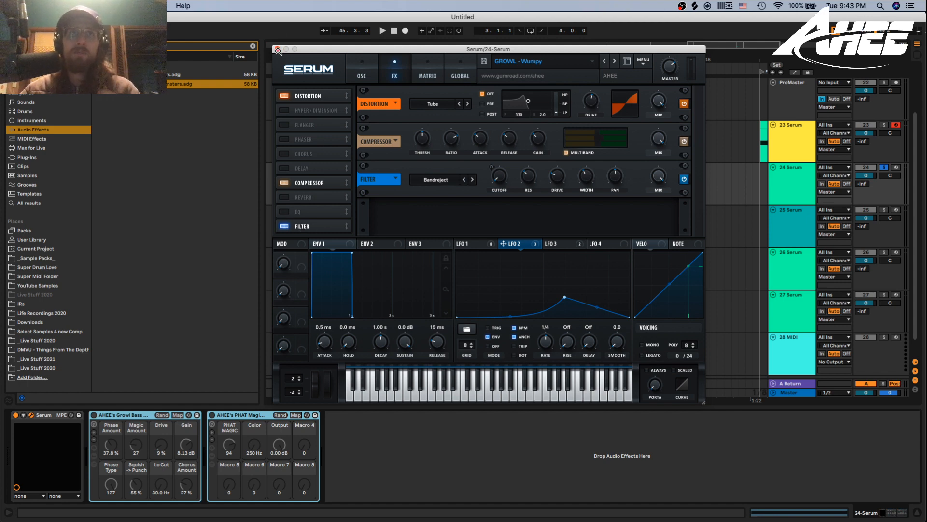
Close Serum, solo the 23 Serum track and browse the variations of its AHEE's Magic Bass Monsters rack.
{"action": "left_click", "coordinate": [277, 50]}
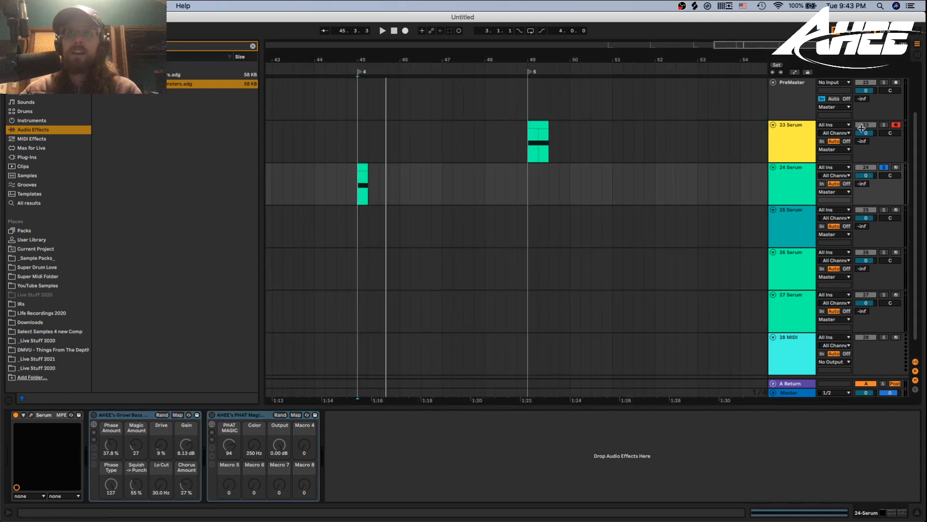
{"action": "left_click", "coordinate": [818, 138]}
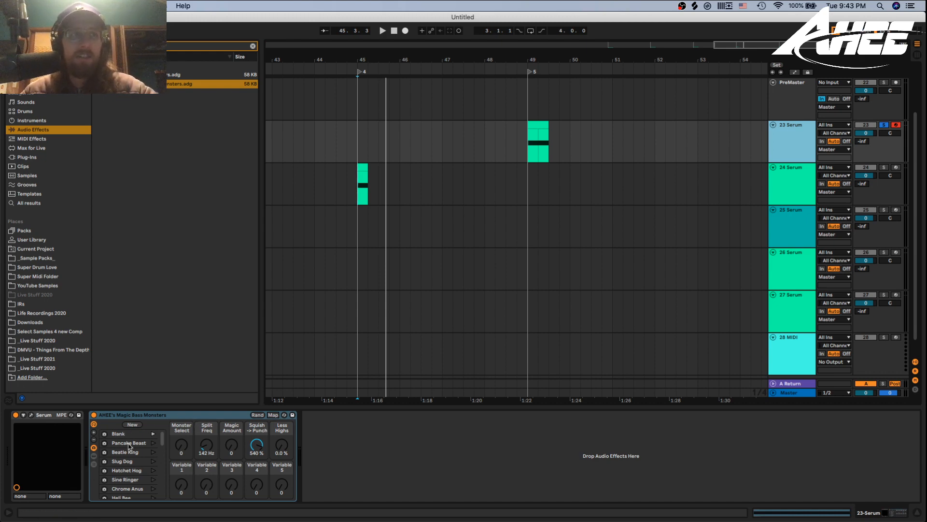
{"action": "scroll", "coordinate": [130, 447], "scroll_direction": "down", "scroll_amount": 10}
{"action": "scroll", "coordinate": [135, 464], "scroll_direction": "up", "scroll_amount": 10}
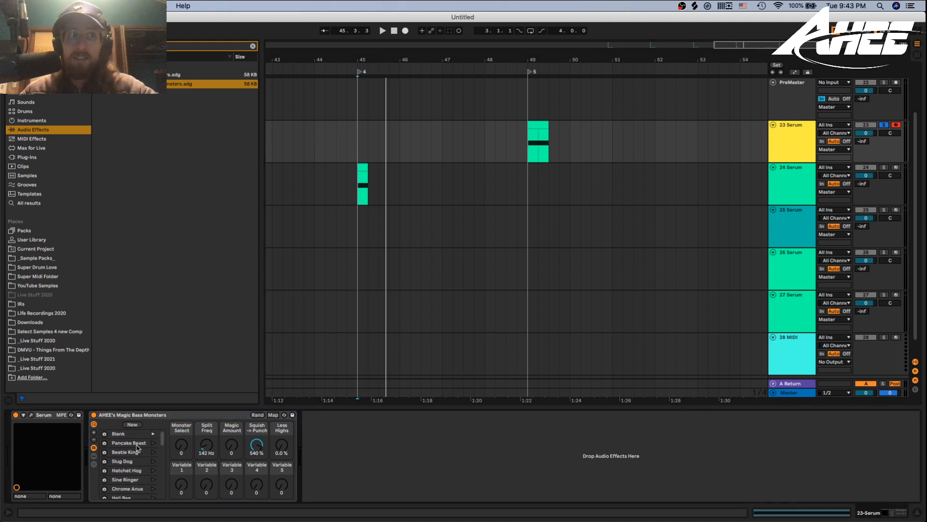
{"action": "left_click", "coordinate": [31, 415]}
{"action": "left_click", "coordinate": [575, 32]}
{"action": "left_click", "coordinate": [547, 38]}
{"action": "left_click", "coordinate": [461, 15]}
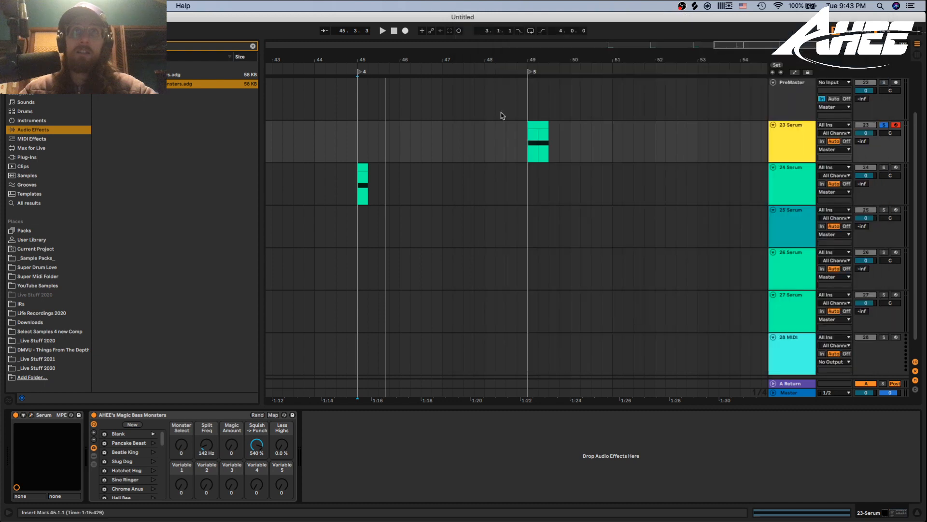
Audition the Magic Bass Monsters variations Pancake Beast, Beatle King, Slug Dog, Hatchet Hog and Sine Ringer.
{"action": "left_click", "coordinate": [130, 443]}
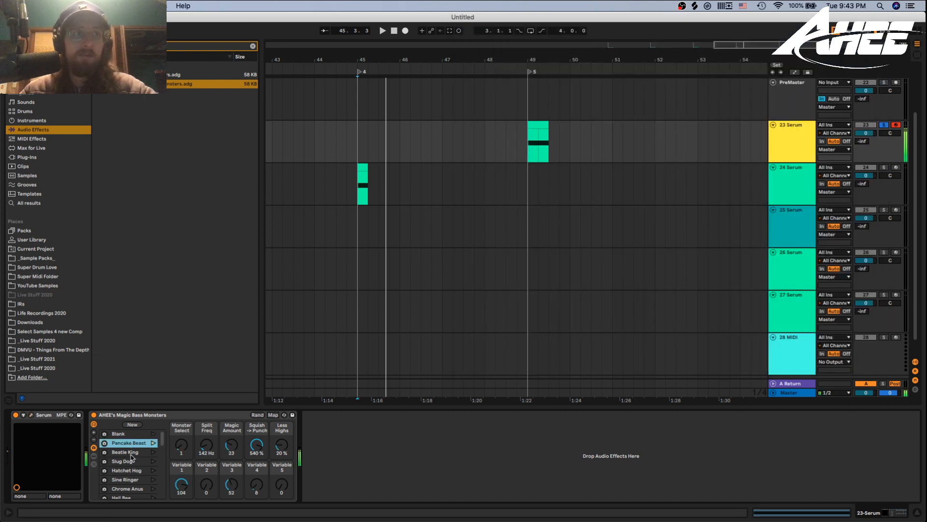
{"action": "left_click", "coordinate": [132, 454]}
{"action": "left_click", "coordinate": [130, 464]}
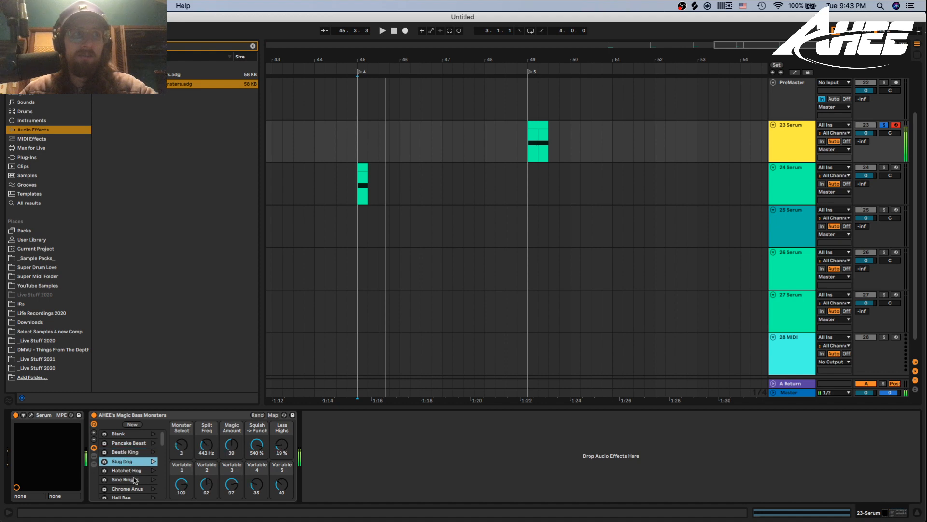
{"action": "left_click", "coordinate": [130, 472]}
{"action": "left_click", "coordinate": [128, 480]}
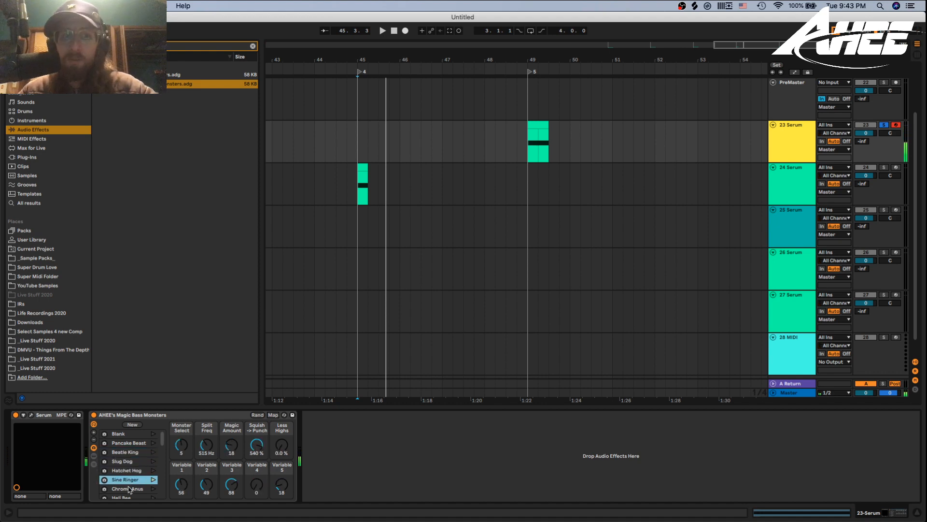
Audition the variations Spectral Reese, Jungle Vibe, Rotoscope and Thin Universe, ending with Bird Brain loaded.
{"action": "scroll", "coordinate": [128, 488], "scroll_direction": "down", "scroll_amount": 3}
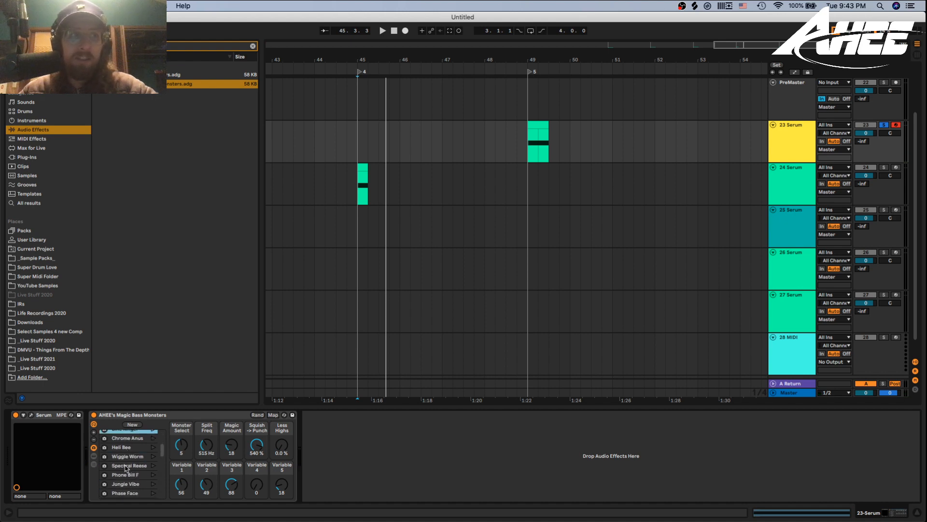
{"action": "left_click", "coordinate": [126, 466]}
{"action": "left_click", "coordinate": [128, 483]}
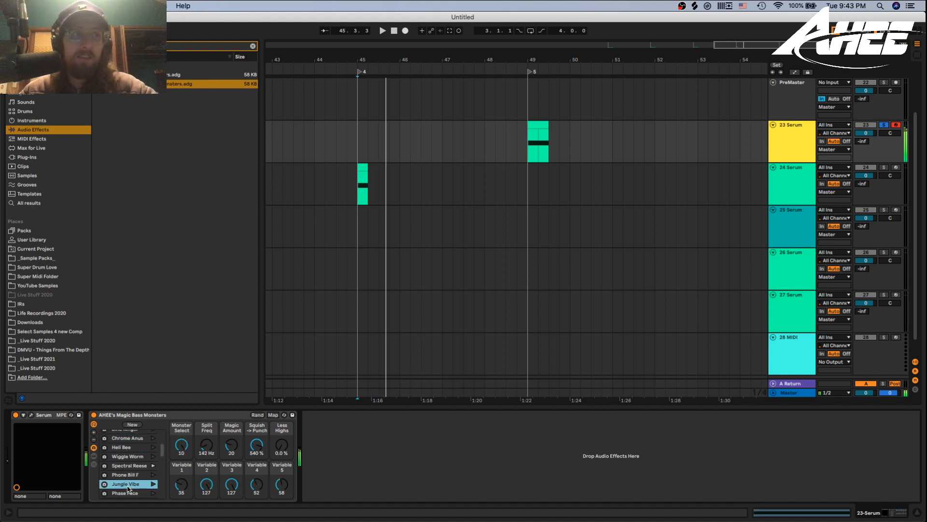
{"action": "scroll", "coordinate": [130, 485], "scroll_direction": "down", "scroll_amount": 1}
{"action": "left_click", "coordinate": [130, 483]}
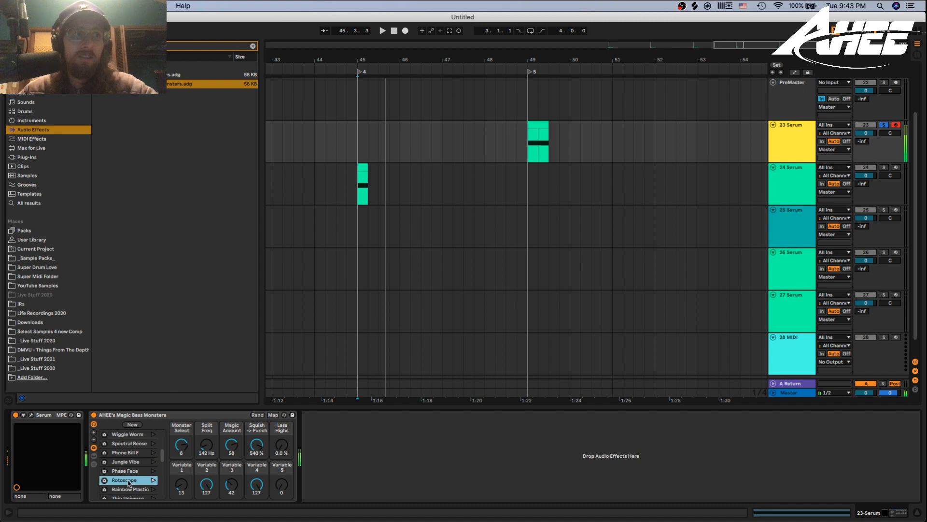
{"action": "scroll", "coordinate": [129, 483], "scroll_direction": "down", "scroll_amount": 1}
{"action": "left_click", "coordinate": [132, 495]}
{"action": "scroll", "coordinate": [131, 475], "scroll_direction": "down", "scroll_amount": 3}
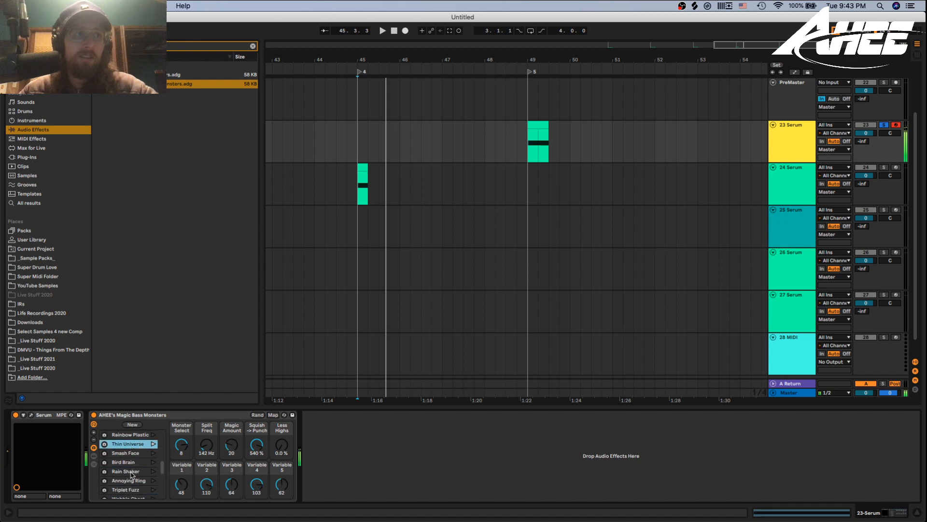
{"action": "left_click", "coordinate": [129, 462]}
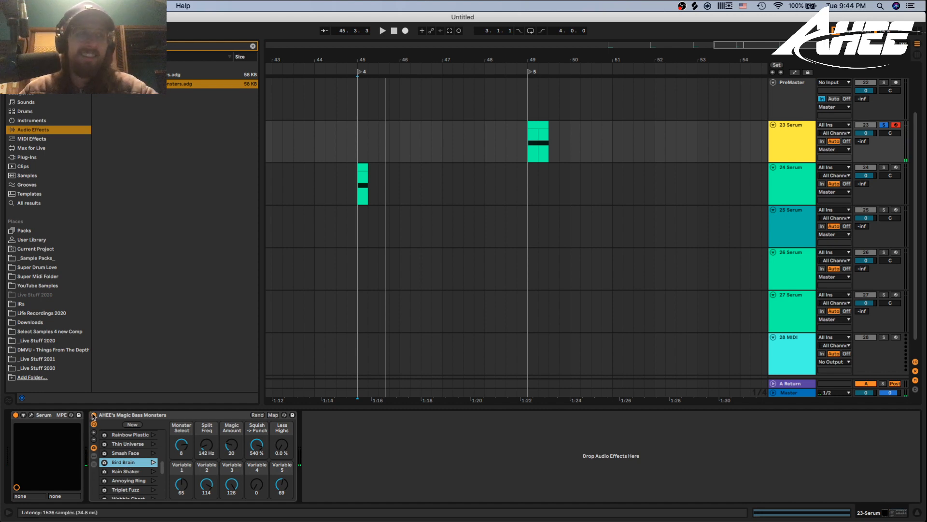
Insert an audio track below PreMaster and place an amen break sample on it at bar 52, looped.
{"action": "right_click", "coordinate": [794, 105]}
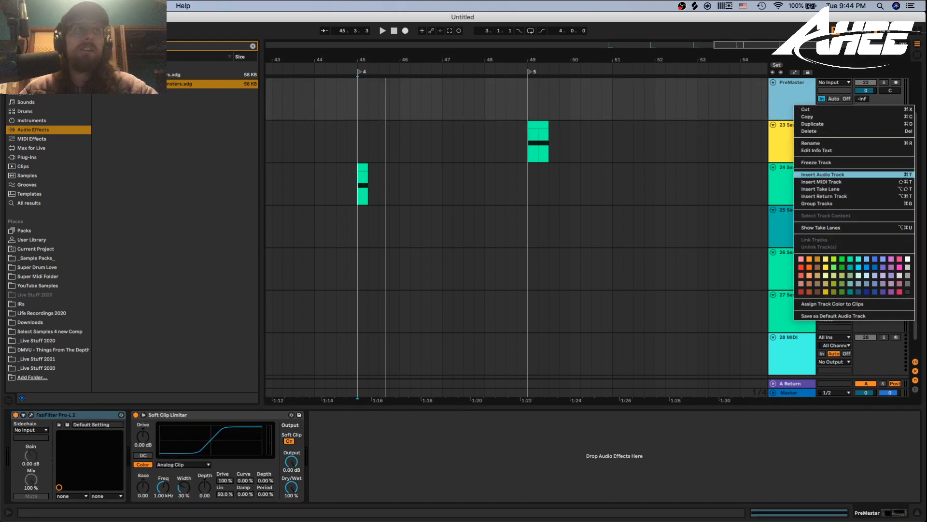
{"action": "left_click", "coordinate": [823, 175]}
{"action": "type", "text": "amen"}
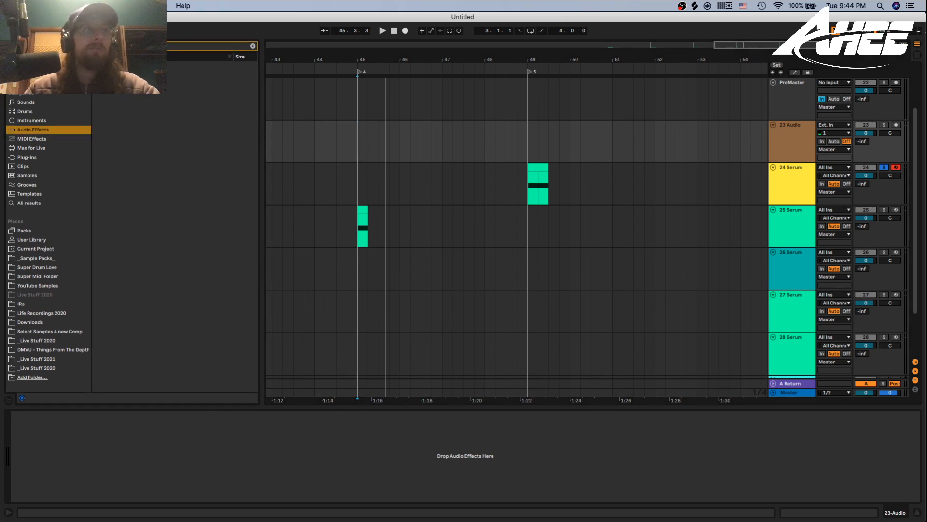
{"action": "left_click_drag", "start_coordinate": [267, 86], "coordinate": [656, 147]}
Search the browser for "juic", add the AHEE's Magic Drum Juice rack to the amen track and solo that track.
{"action": "key", "text": "super+f"}
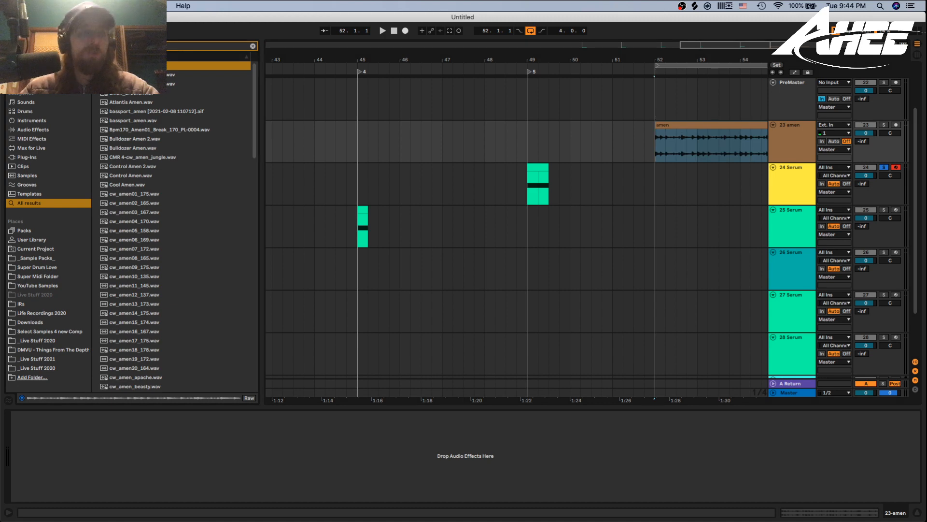
{"action": "type", "text": "juic"}
{"action": "left_click_drag", "start_coordinate": [145, 84], "coordinate": [646, 143]}
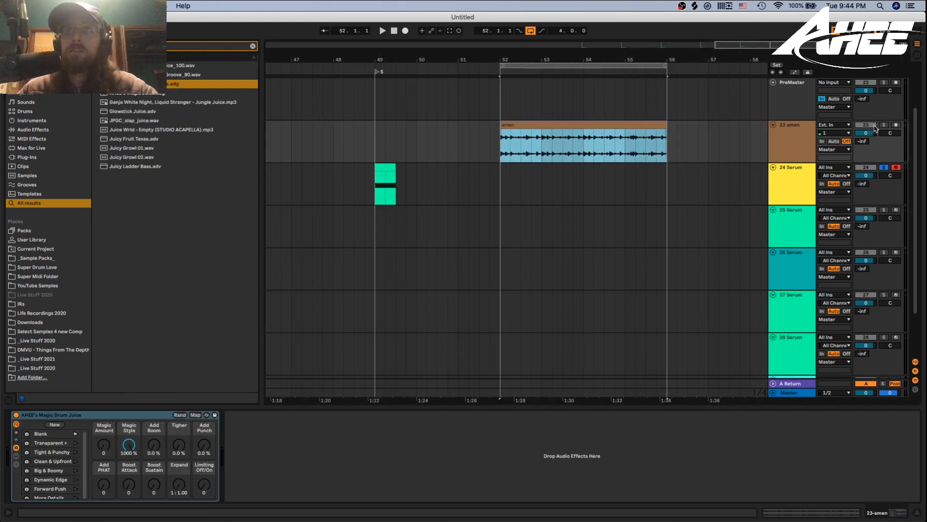
{"action": "left_click", "coordinate": [884, 125]}
{"action": "left_click", "coordinate": [578, 127]}
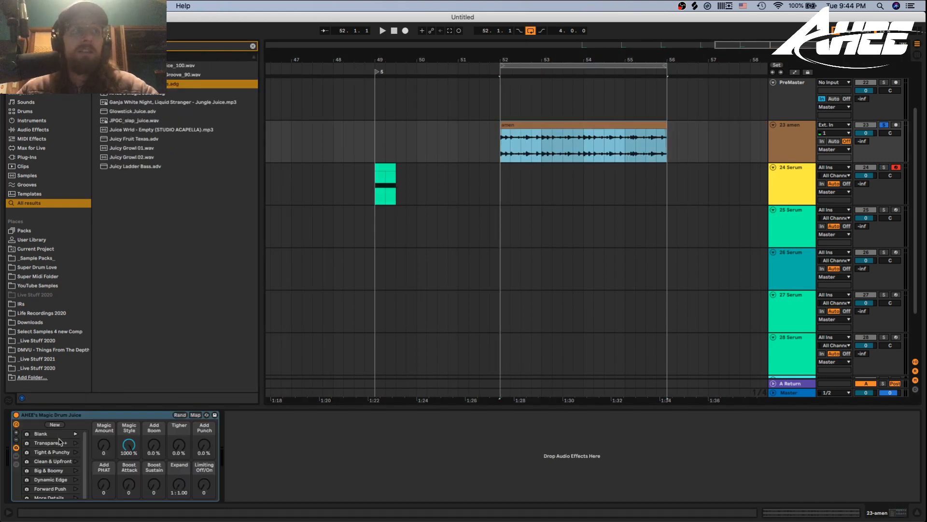
Play the amen loop and audition the Magic Drum Juice variations Transparent +, Tight & Punchy, Clean & Upfront and Big & Boomy.
{"action": "key", "text": "space"}
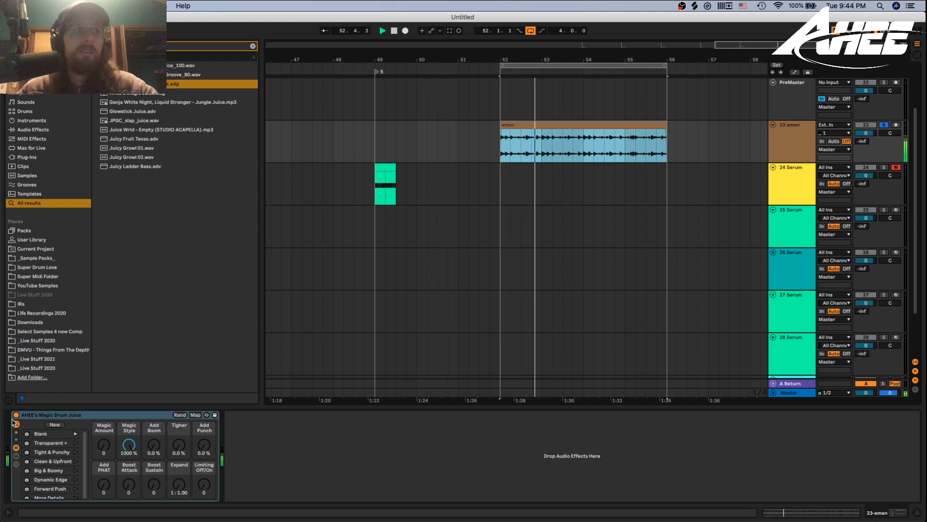
{"action": "left_click", "coordinate": [44, 443]}
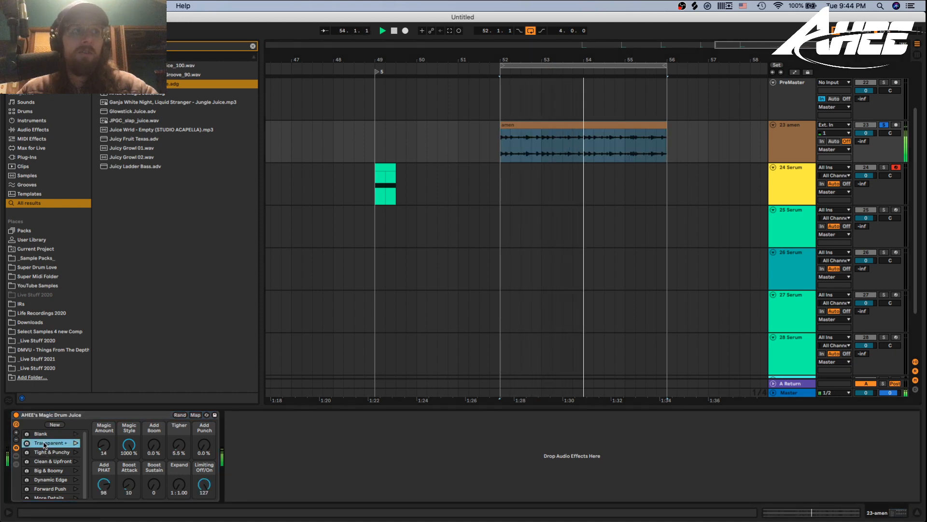
{"action": "left_click", "coordinate": [48, 452]}
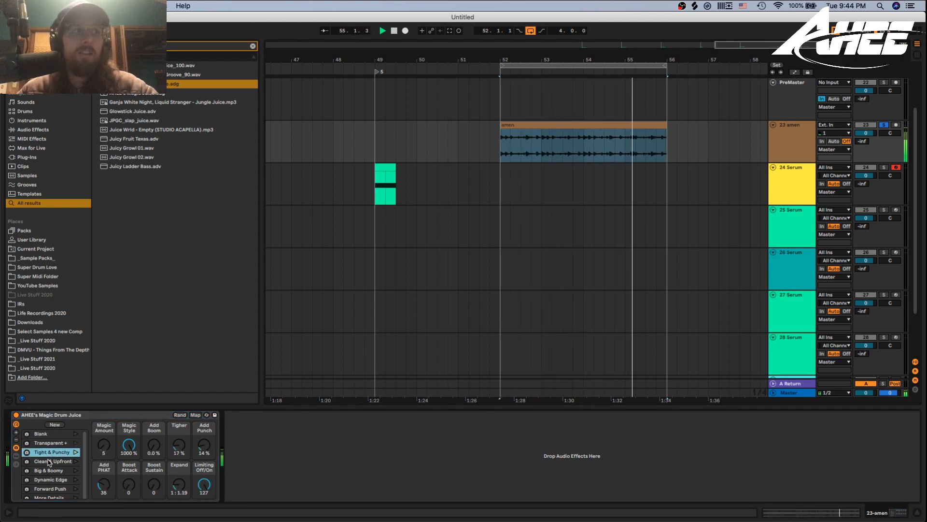
{"action": "left_click", "coordinate": [48, 461]}
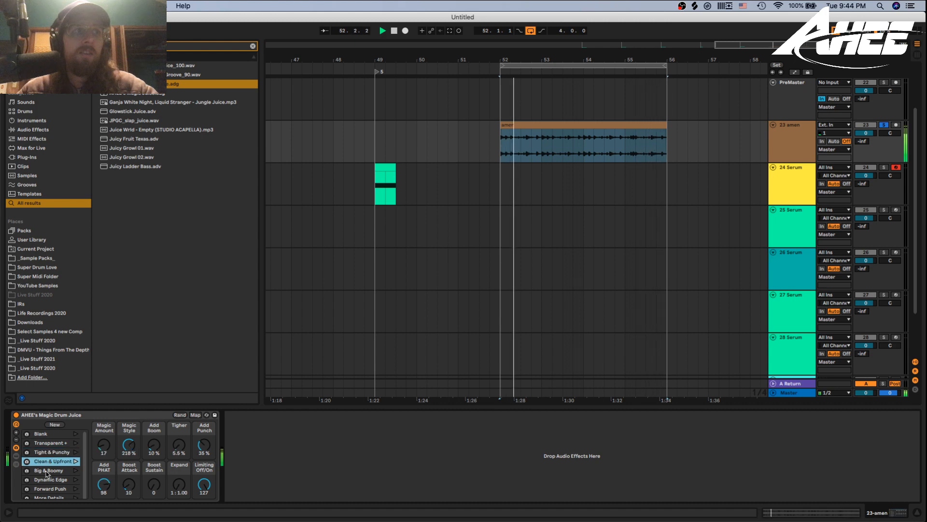
{"action": "left_click", "coordinate": [47, 472]}
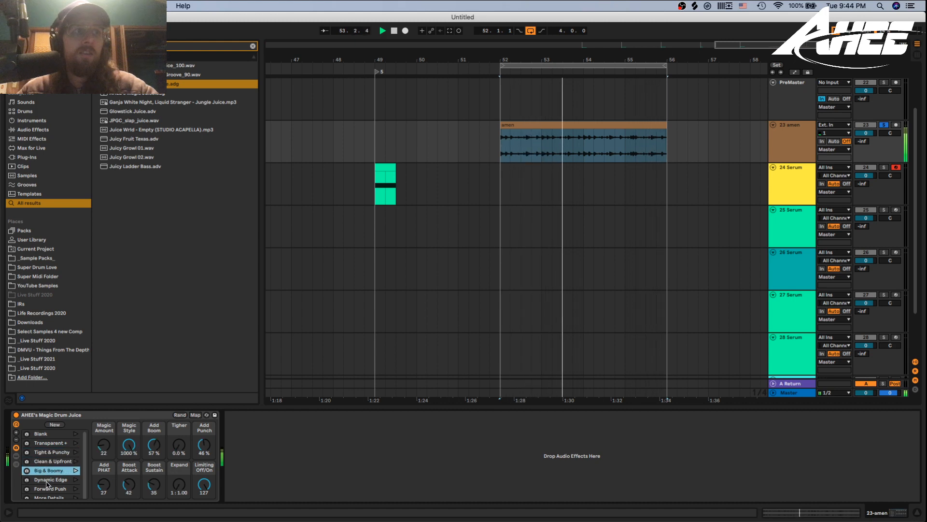
Audition the variations Dynamic Edge, Forward Push, More Details and Low End Push on the amen loop.
{"action": "left_click", "coordinate": [47, 480]}
{"action": "scroll", "coordinate": [48, 475], "scroll_direction": "down", "scroll_amount": 2}
{"action": "left_click", "coordinate": [55, 466]}
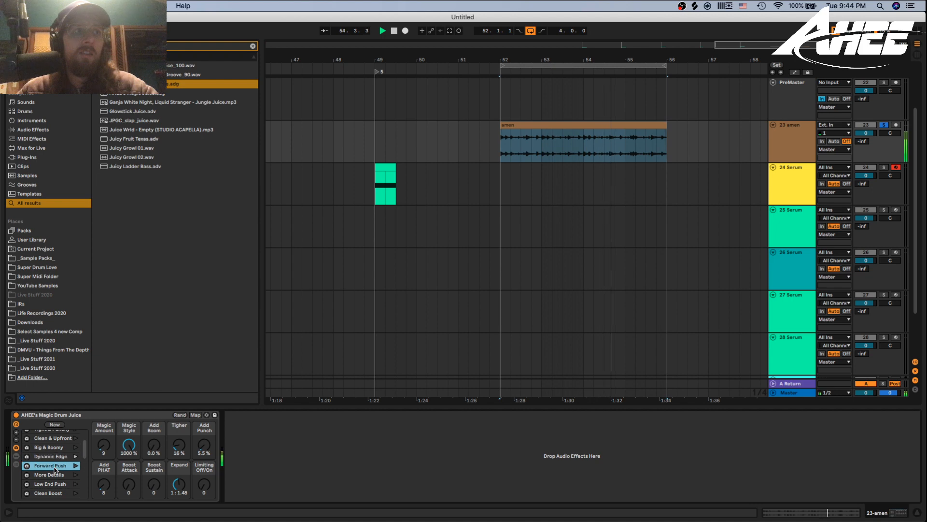
{"action": "left_click", "coordinate": [54, 475]}
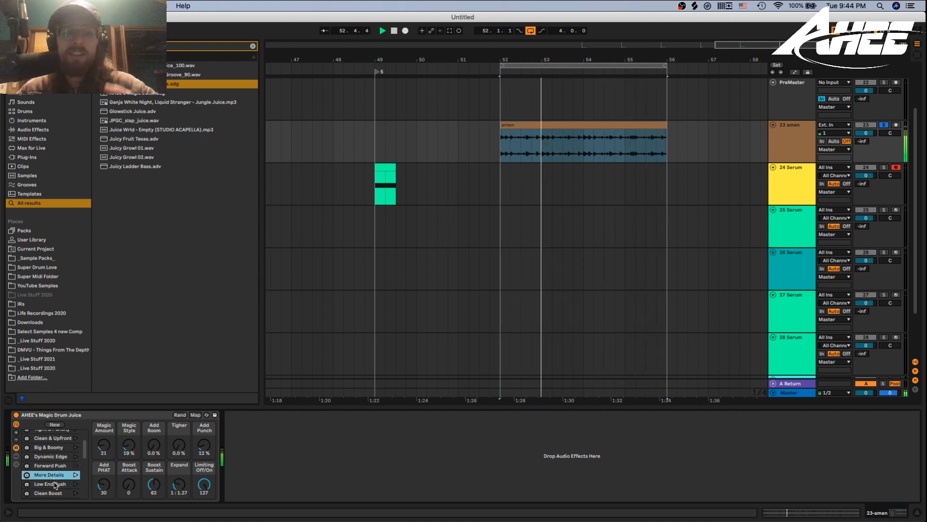
{"action": "left_click", "coordinate": [55, 484]}
Audition the drum variations Clean Boost, Dubstep Smash and Transient Push.
{"action": "scroll", "coordinate": [58, 478], "scroll_direction": "down", "scroll_amount": 2}
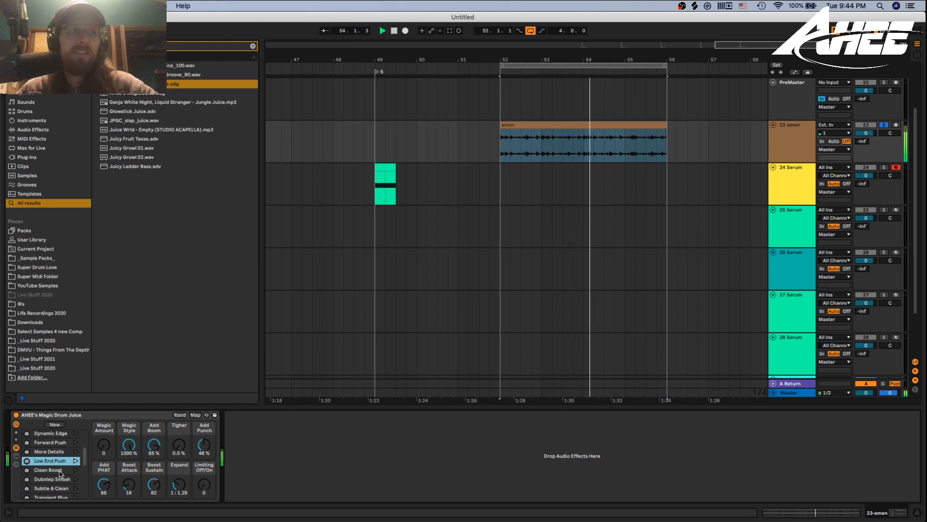
{"action": "left_click", "coordinate": [59, 470]}
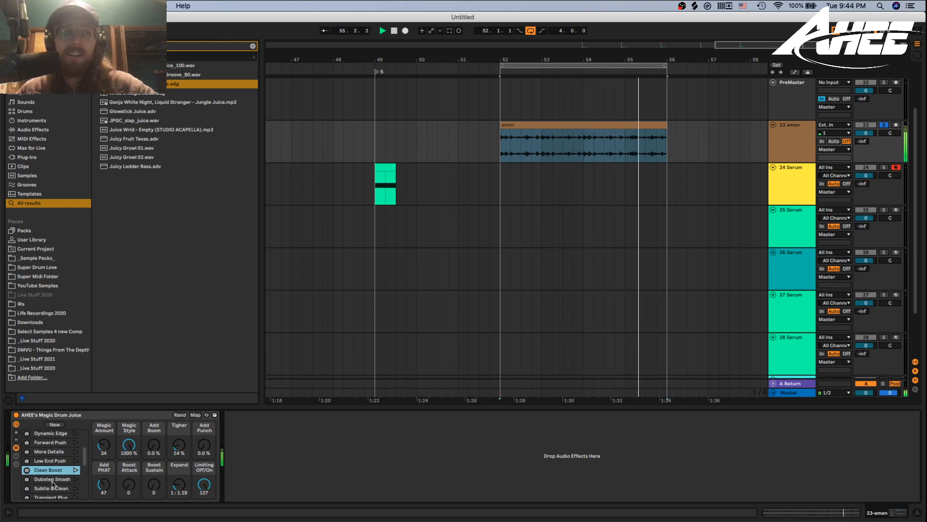
{"action": "left_click", "coordinate": [52, 480]}
{"action": "scroll", "coordinate": [55, 481], "scroll_direction": "down", "scroll_amount": 3}
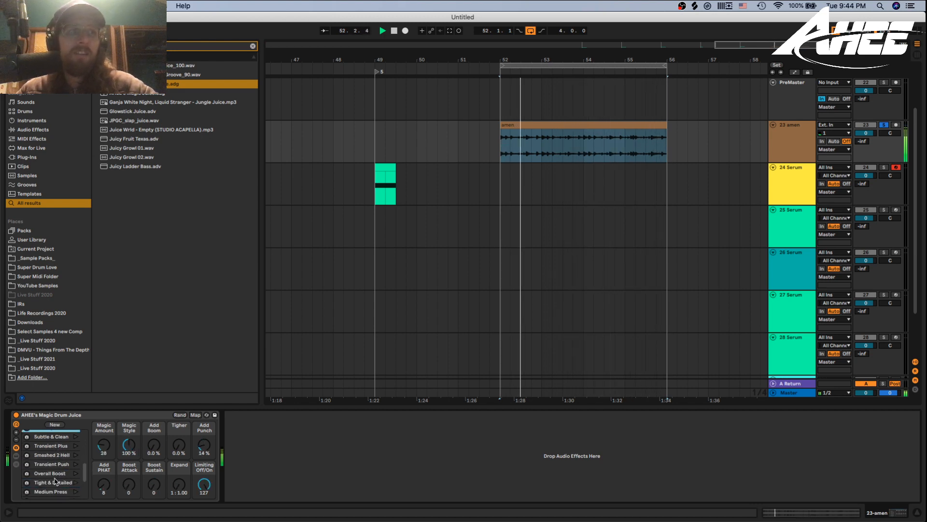
{"action": "left_click", "coordinate": [54, 482]}
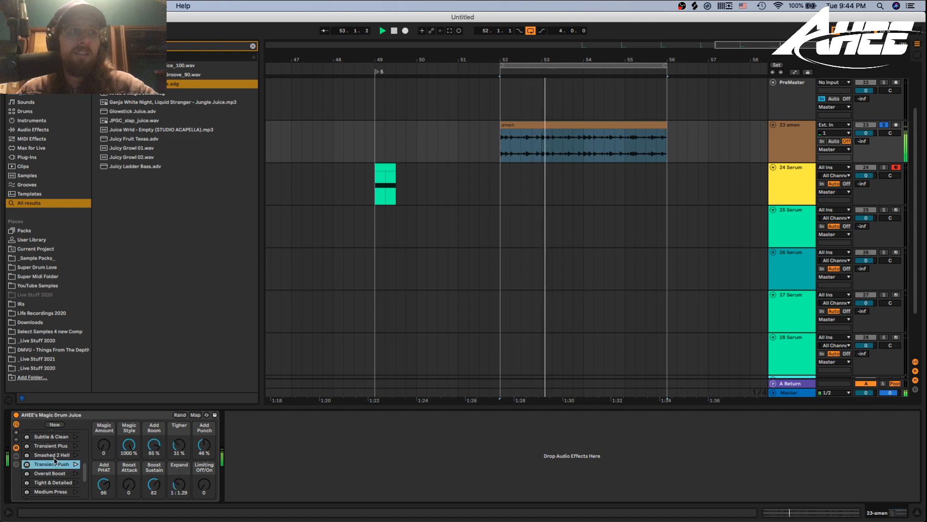
Audition the heavier variations Medium Press, Too Big, Dirty Mess and Broken Gear.
{"action": "scroll", "coordinate": [55, 483], "scroll_direction": "down", "scroll_amount": 1}
{"action": "left_click", "coordinate": [54, 485]}
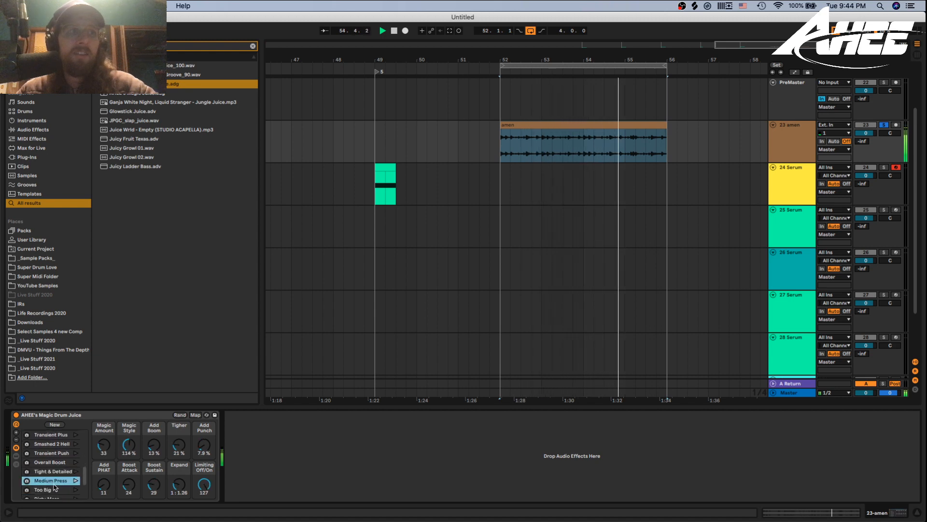
{"action": "scroll", "coordinate": [55, 485], "scroll_direction": "down", "scroll_amount": 2}
{"action": "left_click", "coordinate": [52, 478]}
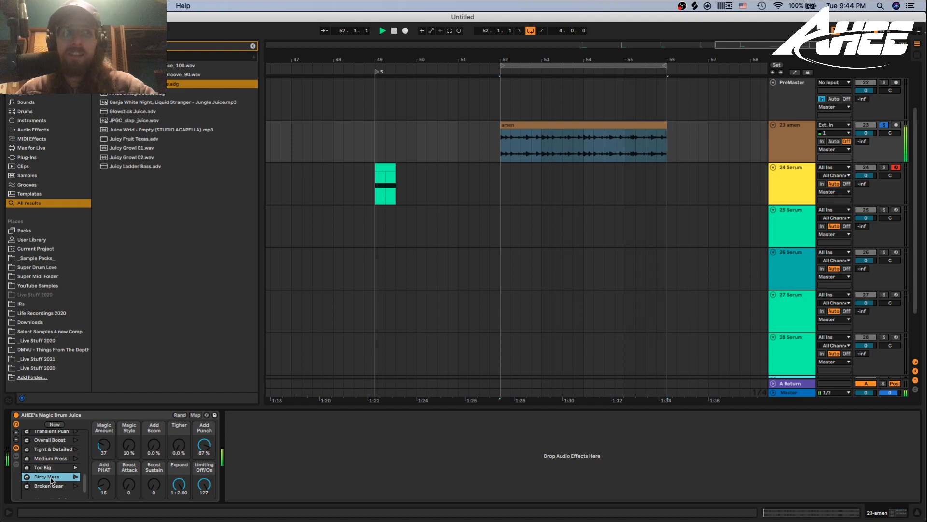
{"action": "left_click", "coordinate": [48, 485]}
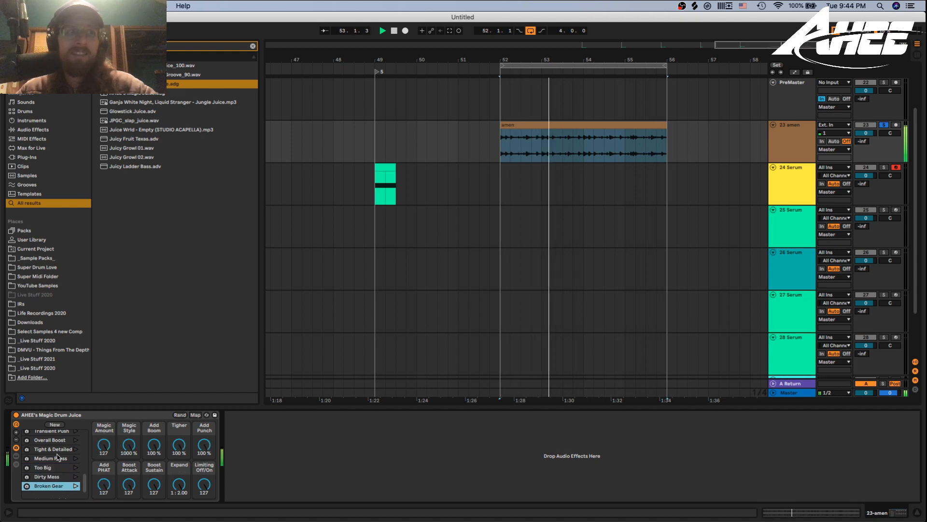
Replay the variations Tight & Punchy and Clean & Upfront, leave Big & Boomy loaded, and stop playback with the amen clip selected.
{"action": "scroll", "coordinate": [55, 459], "scroll_direction": "up", "scroll_amount": 5}
{"action": "left_click", "coordinate": [52, 439]}
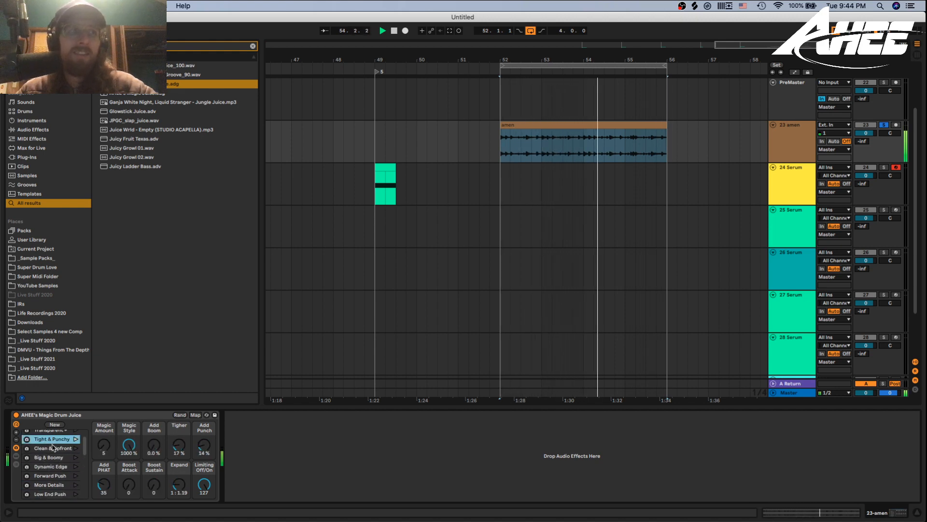
{"action": "scroll", "coordinate": [53, 447], "scroll_direction": "up", "scroll_amount": 1}
{"action": "left_click", "coordinate": [53, 460]}
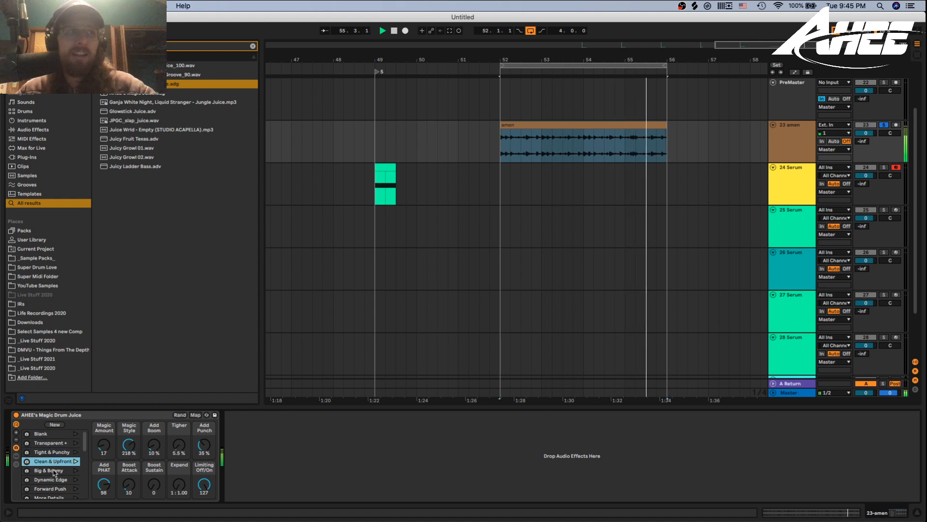
{"action": "left_click", "coordinate": [54, 471]}
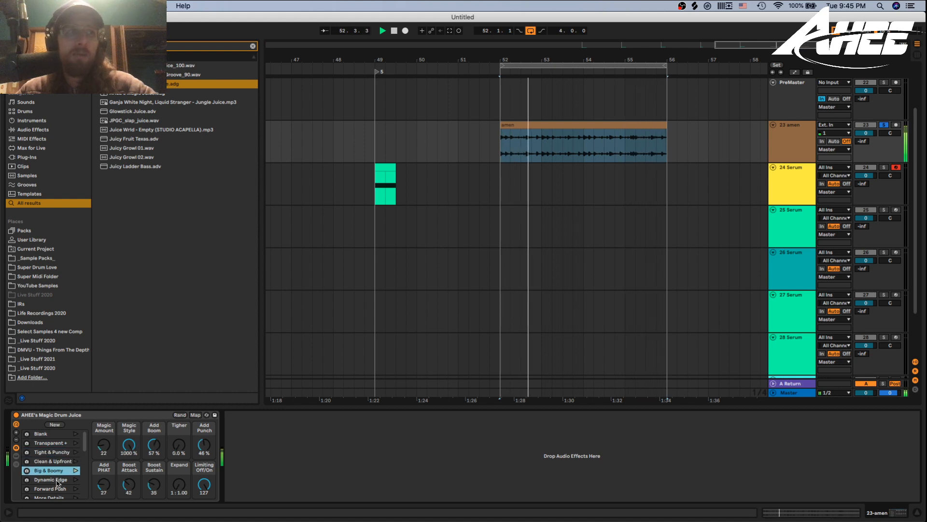
{"action": "key", "text": "space"}
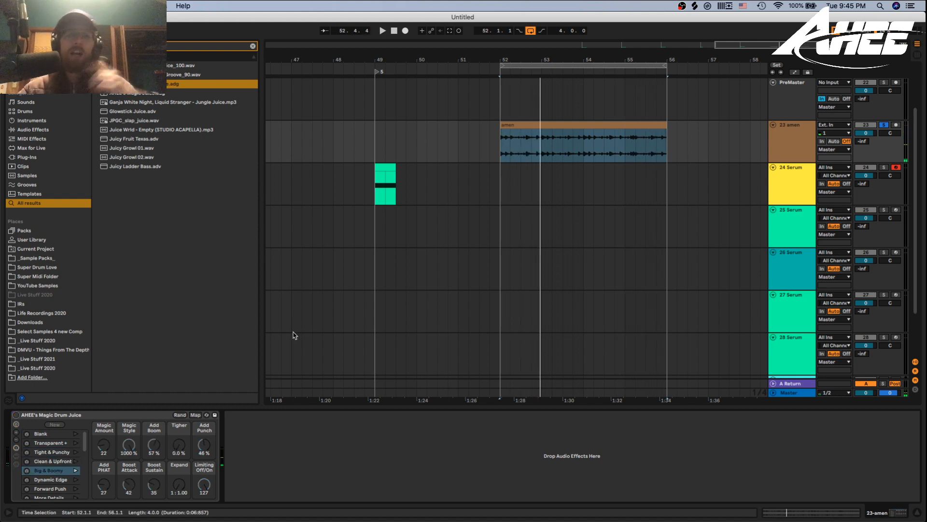
{"action": "left_click", "coordinate": [500, 155]}
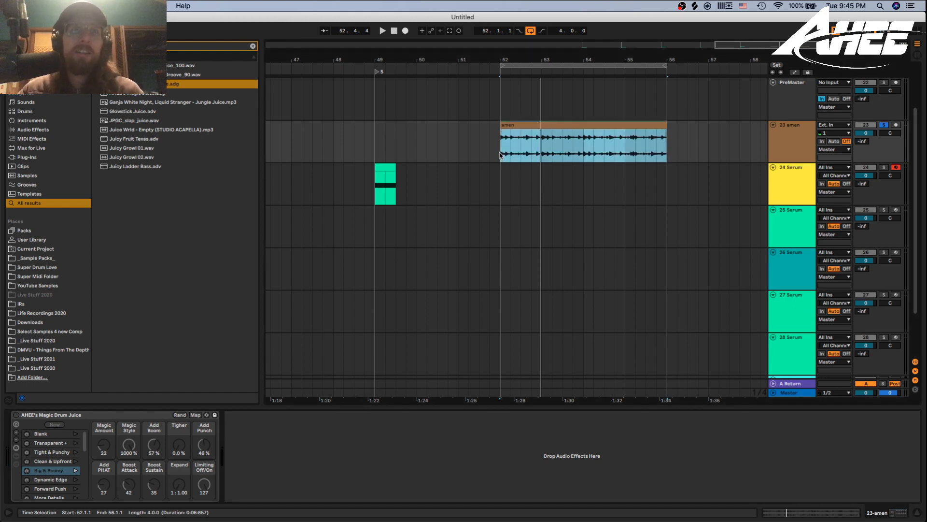